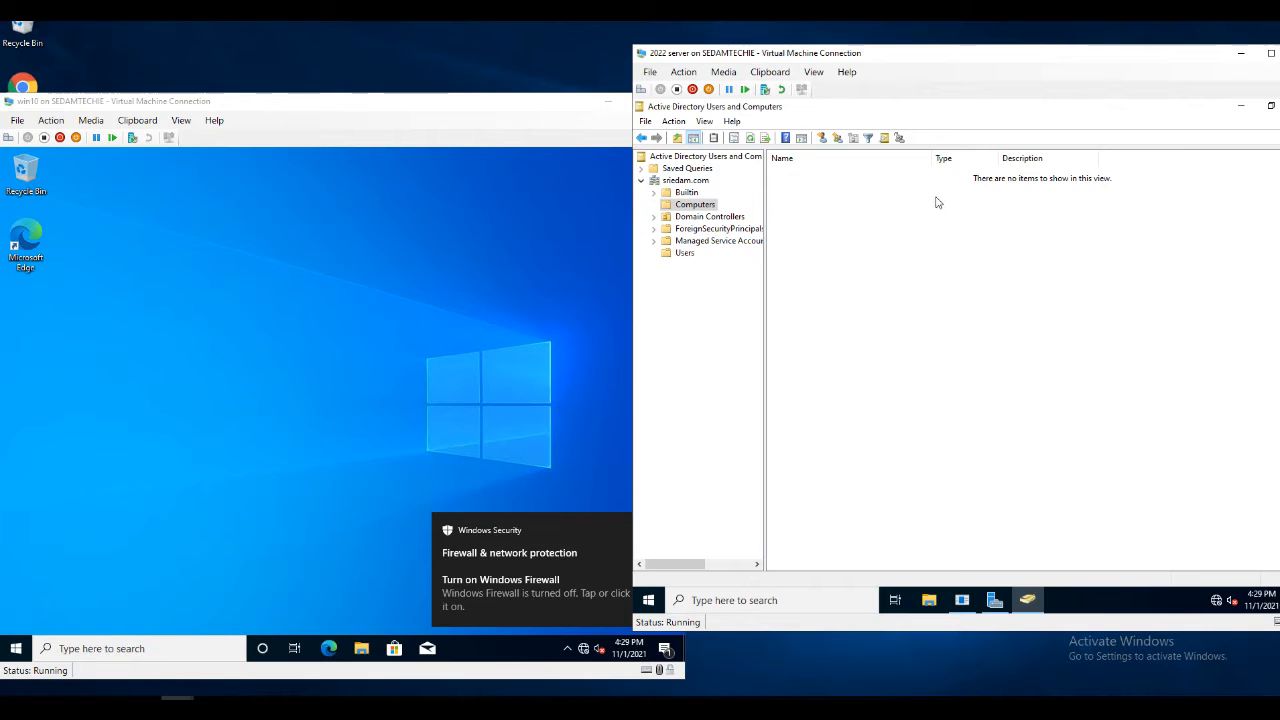
Open the Start search panel on the Windows Server 2022 VM
{"action": "left_click", "coordinate": [700, 602]}
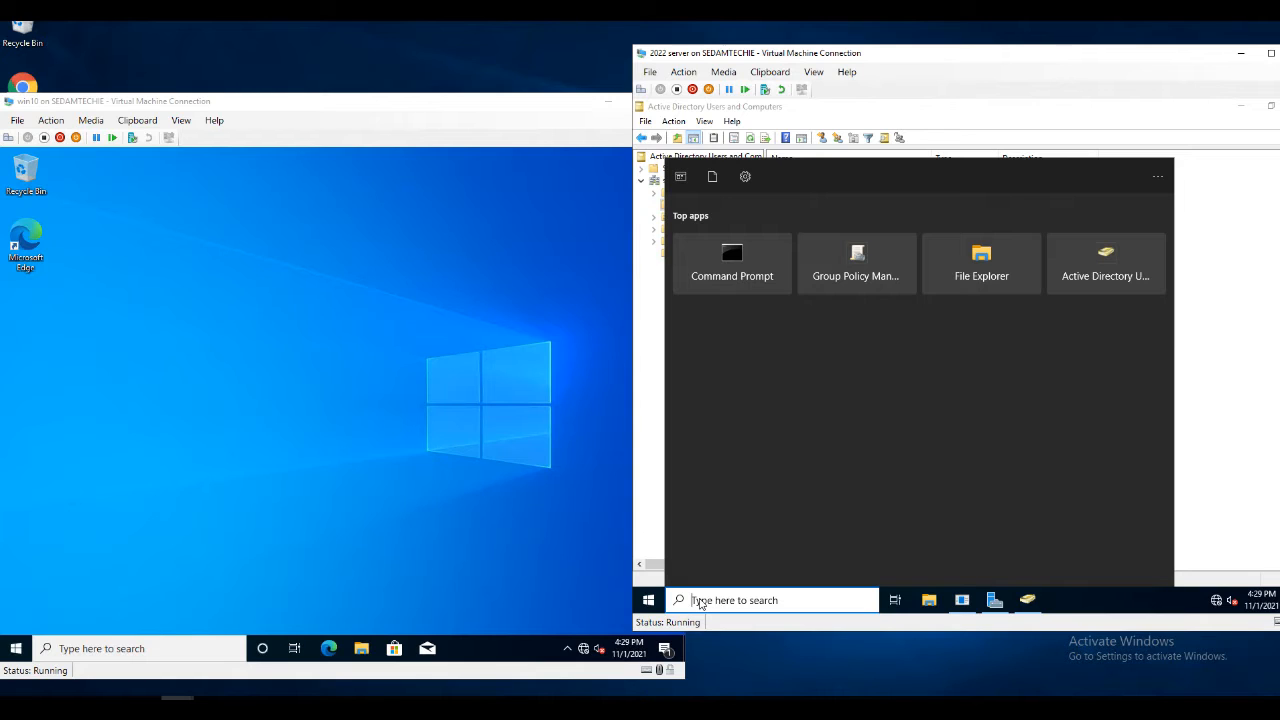
Open Command Prompt on both VMs and run ipconfig /all on the Windows 10 client (IPv4 192.168.1.7, DNS 192.168.1.5)
{"action": "type", "text": "cmd"}
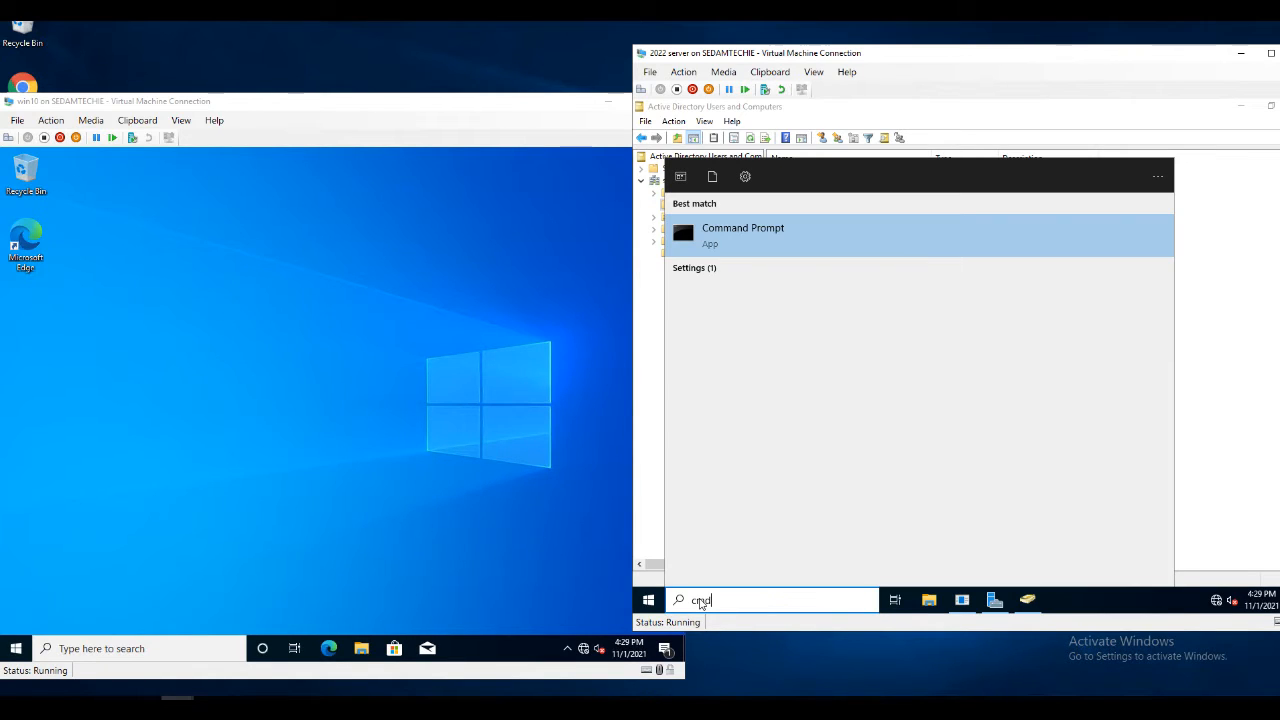
{"action": "left_click", "coordinate": [757, 248]}
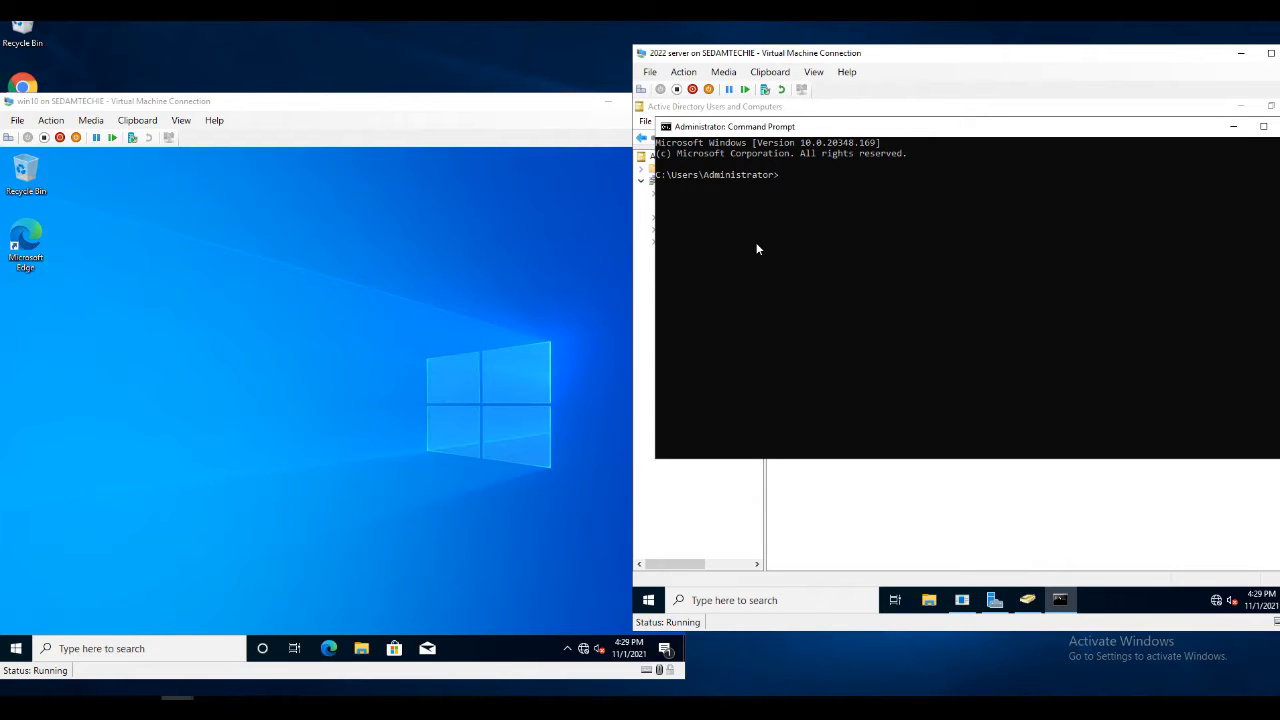
{"action": "left_click", "coordinate": [110, 645]}
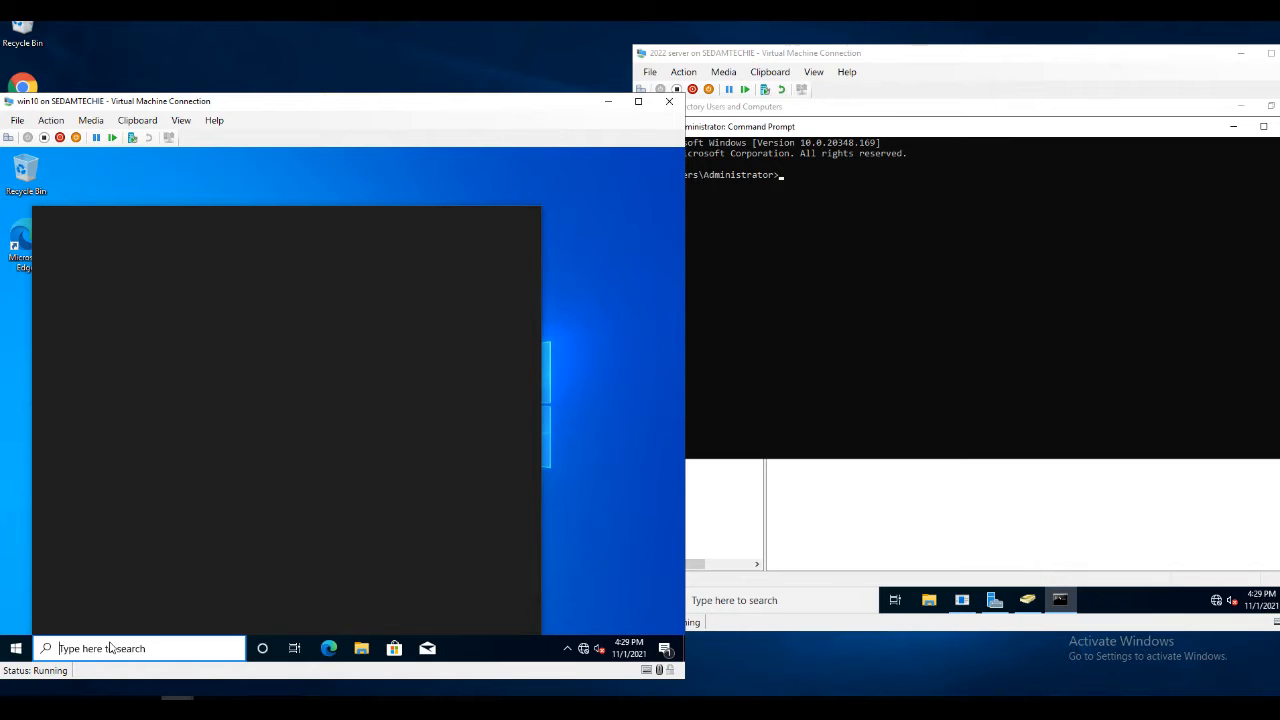
{"action": "type", "text": "cmd"}
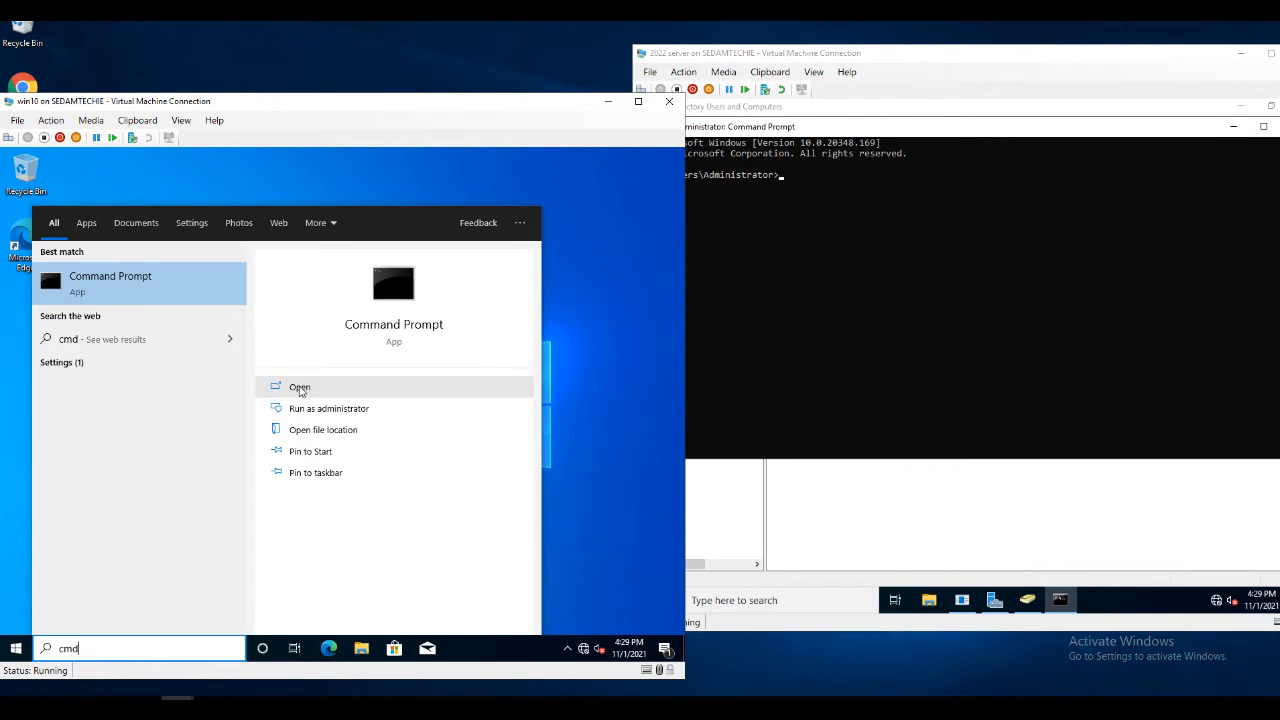
{"action": "left_click", "coordinate": [300, 388]}
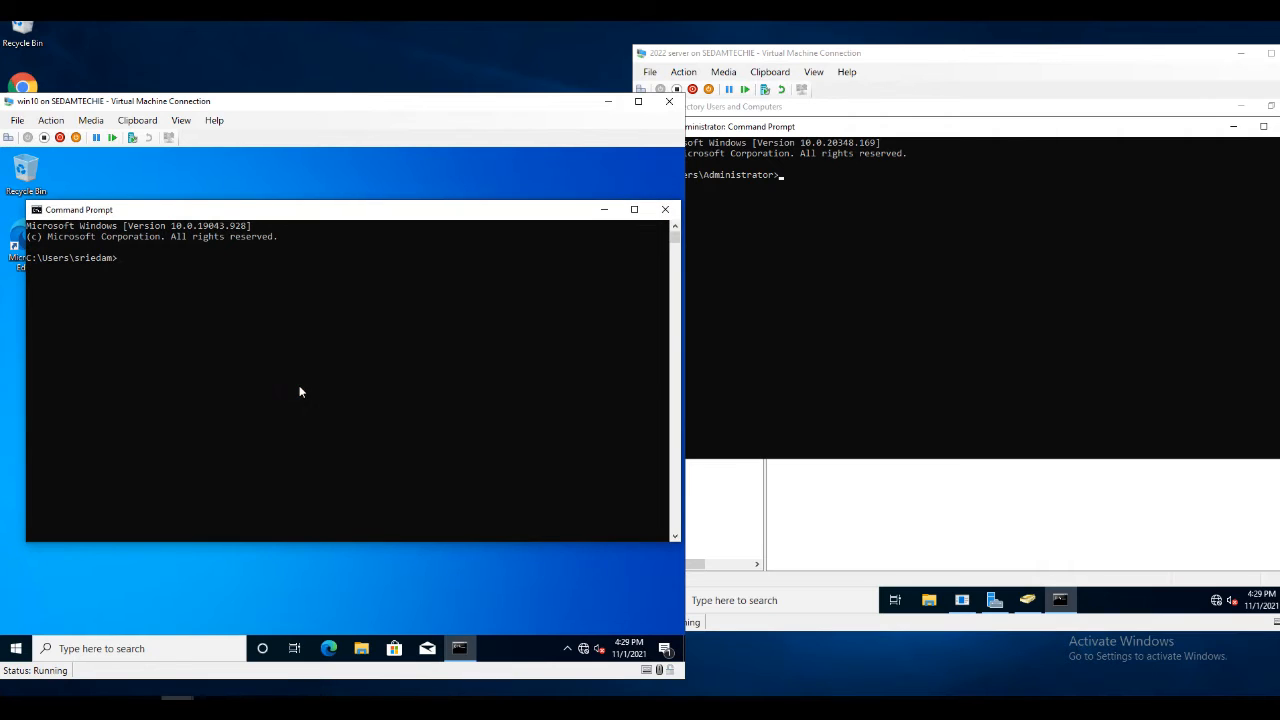
{"action": "type", "text": "ipconfig /all"}
{"action": "key", "text": "Return"}
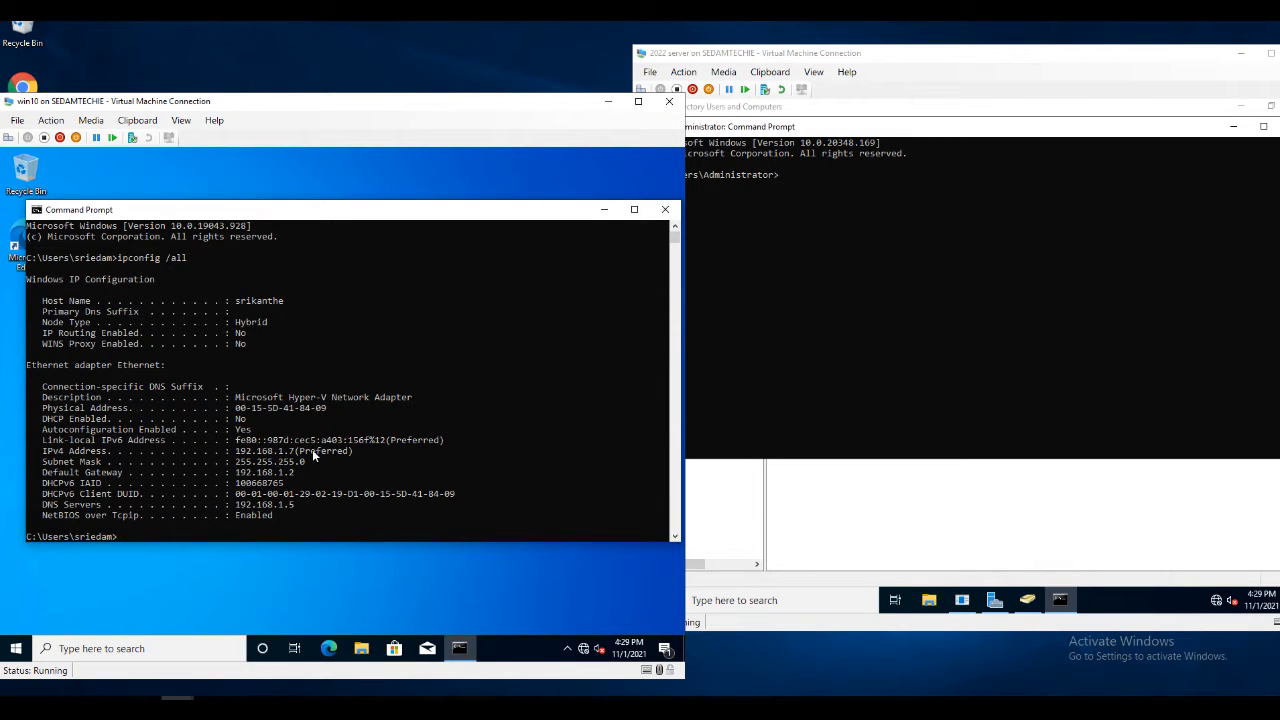
Ping the client at 192.168.1.7 from the server console, then close the client's Command Prompt
{"action": "left_click", "coordinate": [797, 177]}
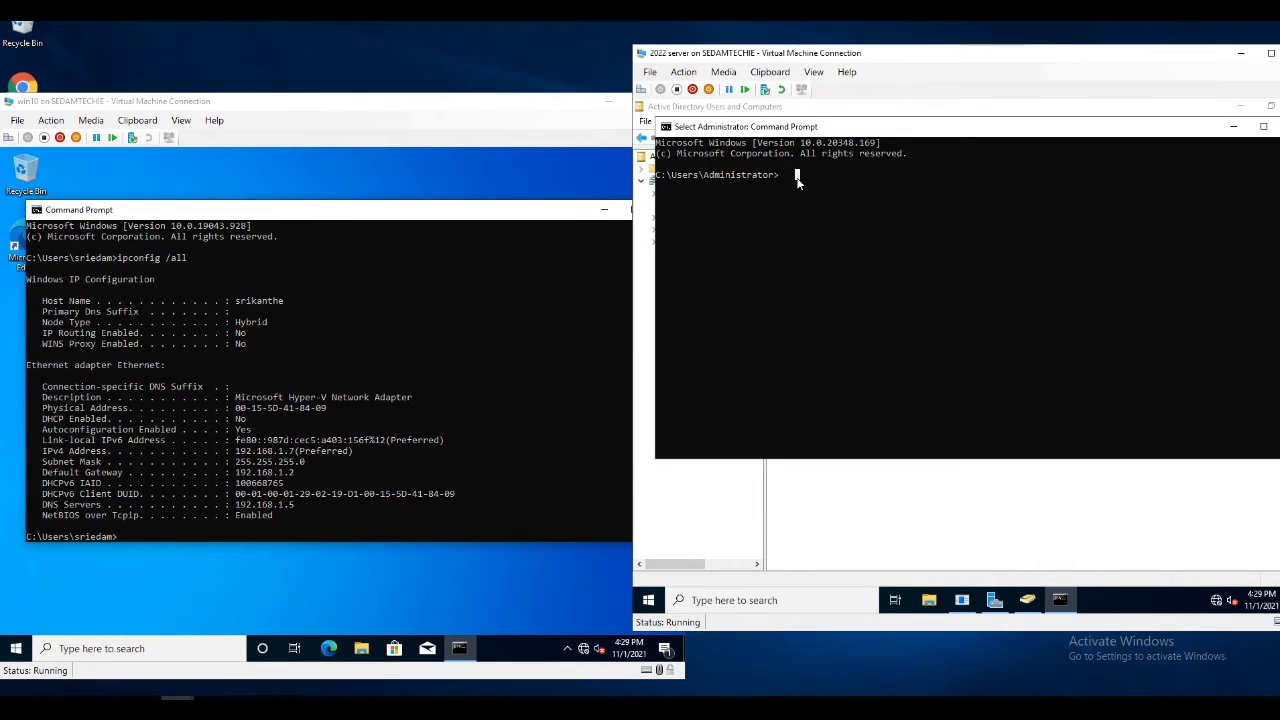
{"action": "type", "text": "pon"}
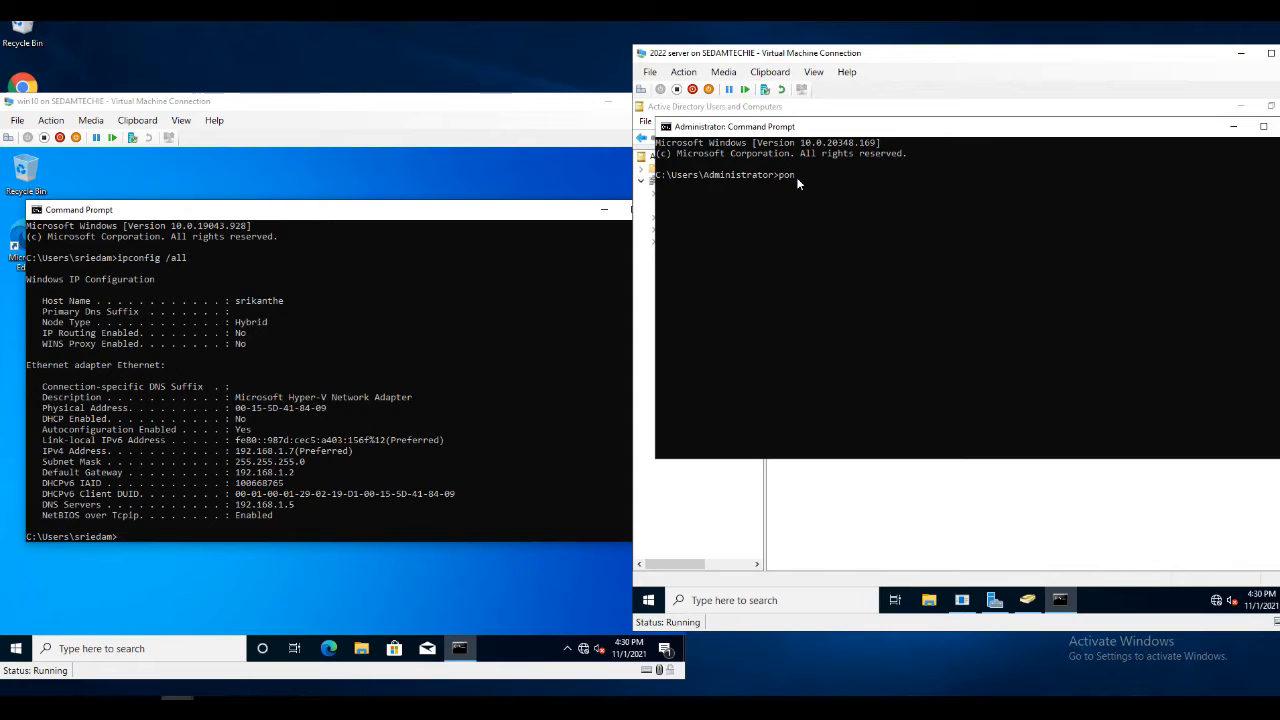
{"action": "type", "text": "ing 192.168.1.7"}
{"action": "key", "text": "Return"}
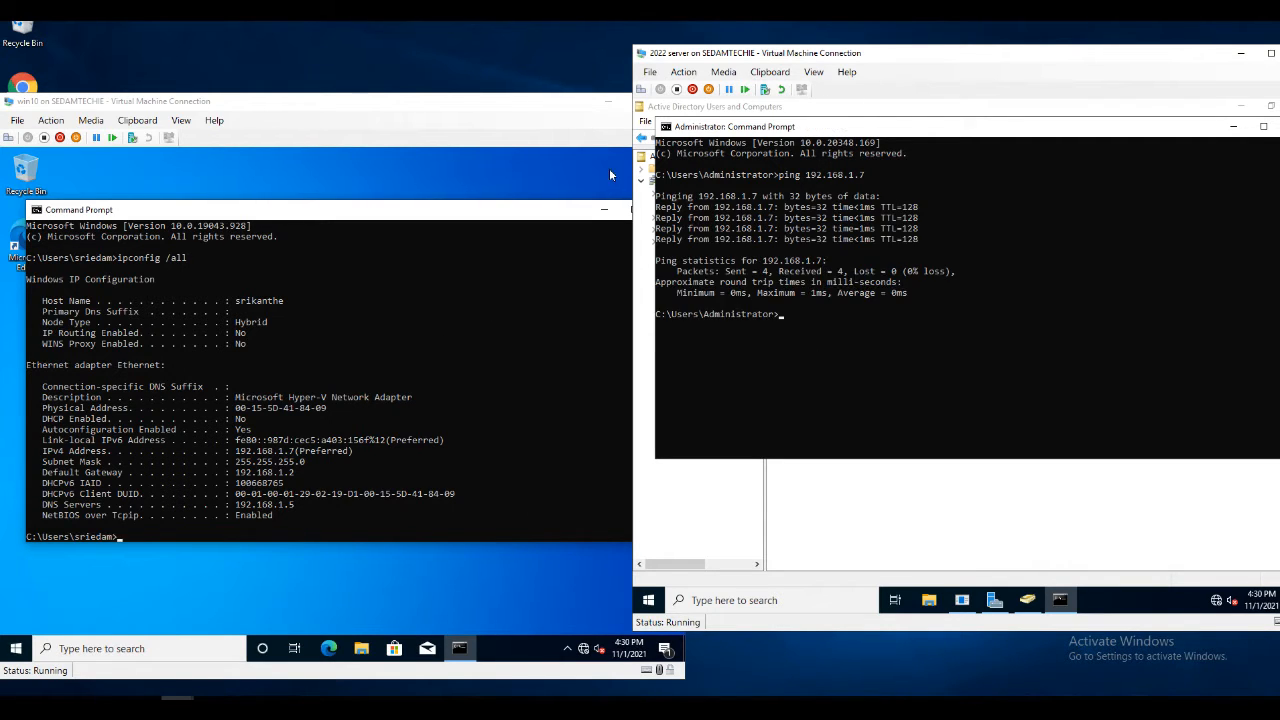
{"action": "left_click", "coordinate": [355, 524]}
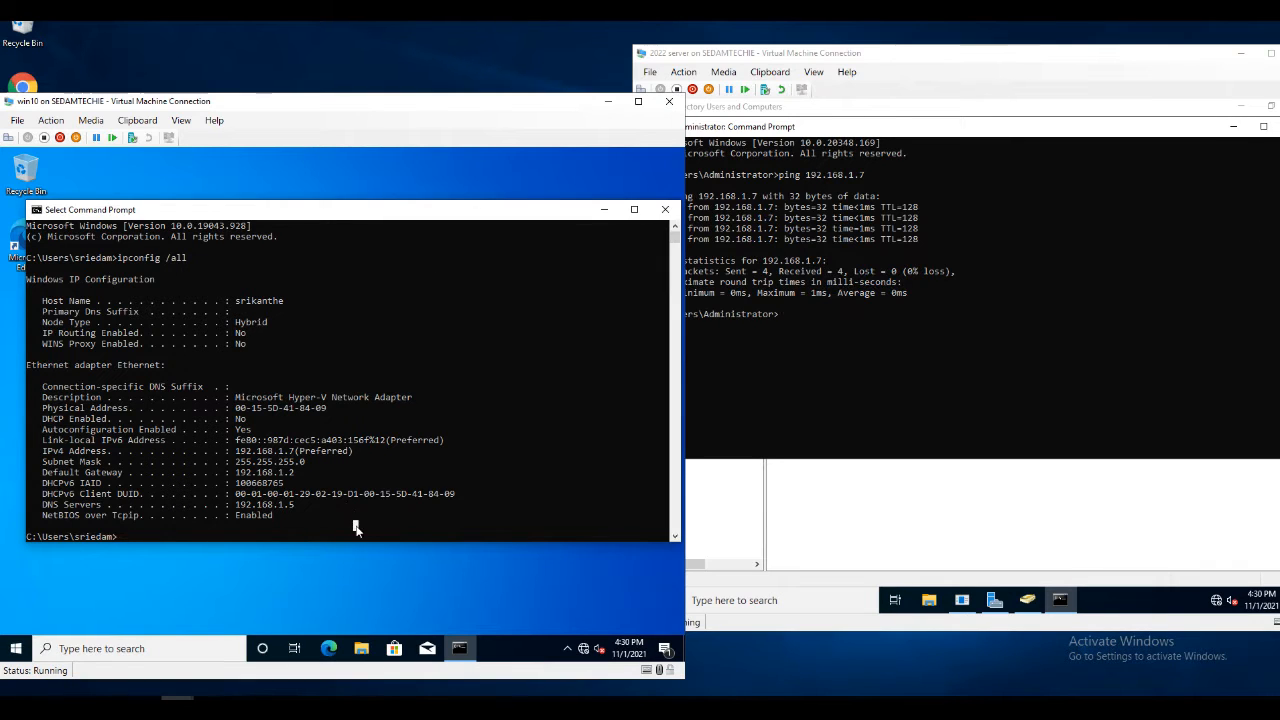
{"action": "left_click", "coordinate": [664, 212]}
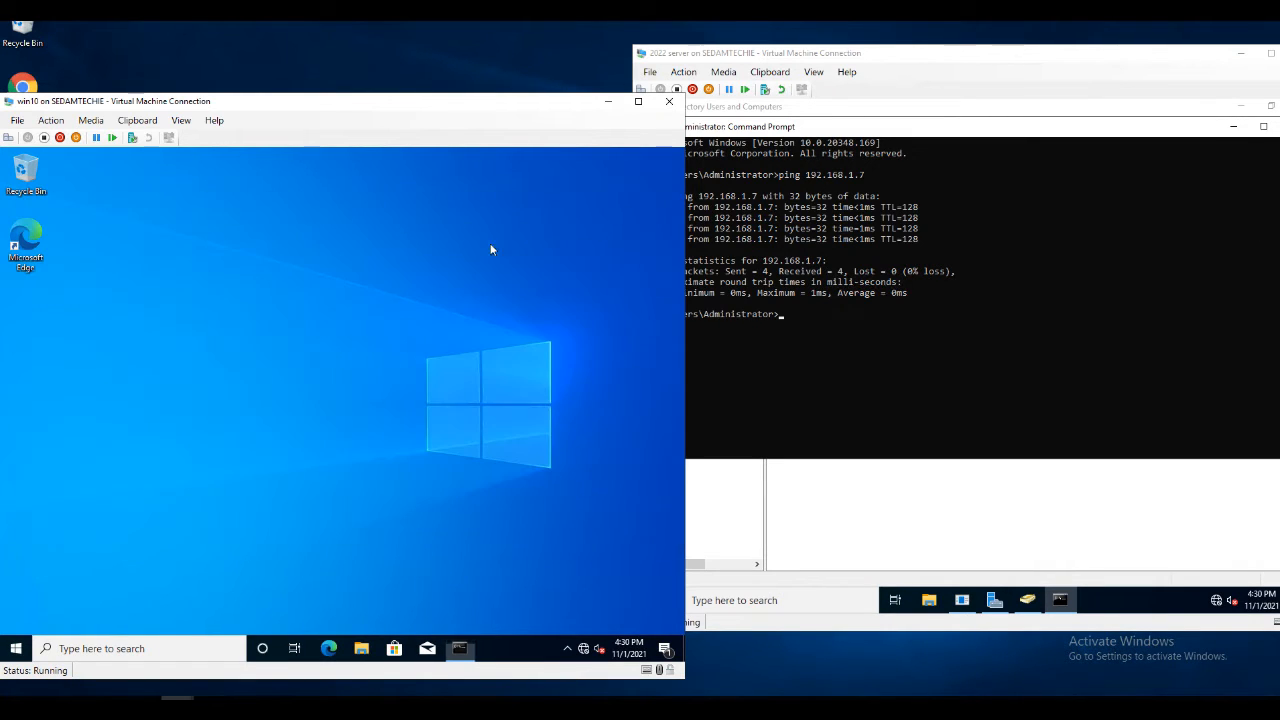
Run ipconfig /all on the server to show its 192.168.1.5 address
{"action": "left_click", "coordinate": [863, 325]}
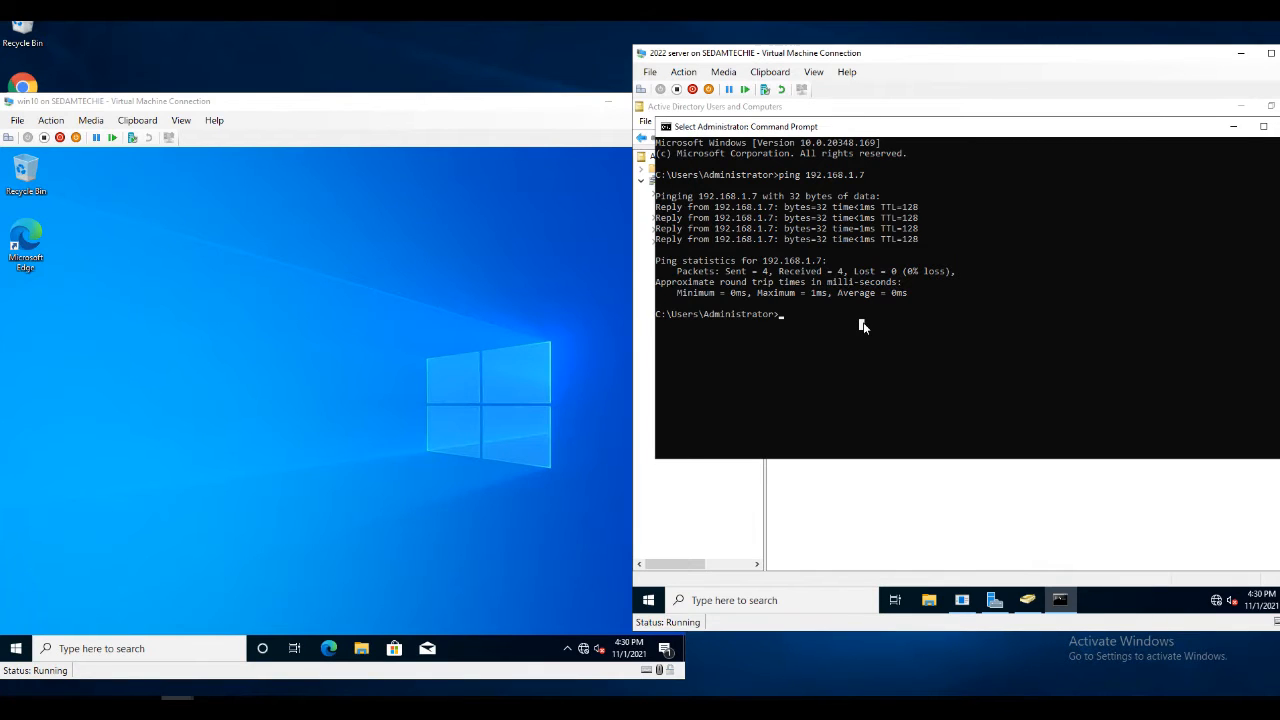
{"action": "type", "text": "ipconfig/"}
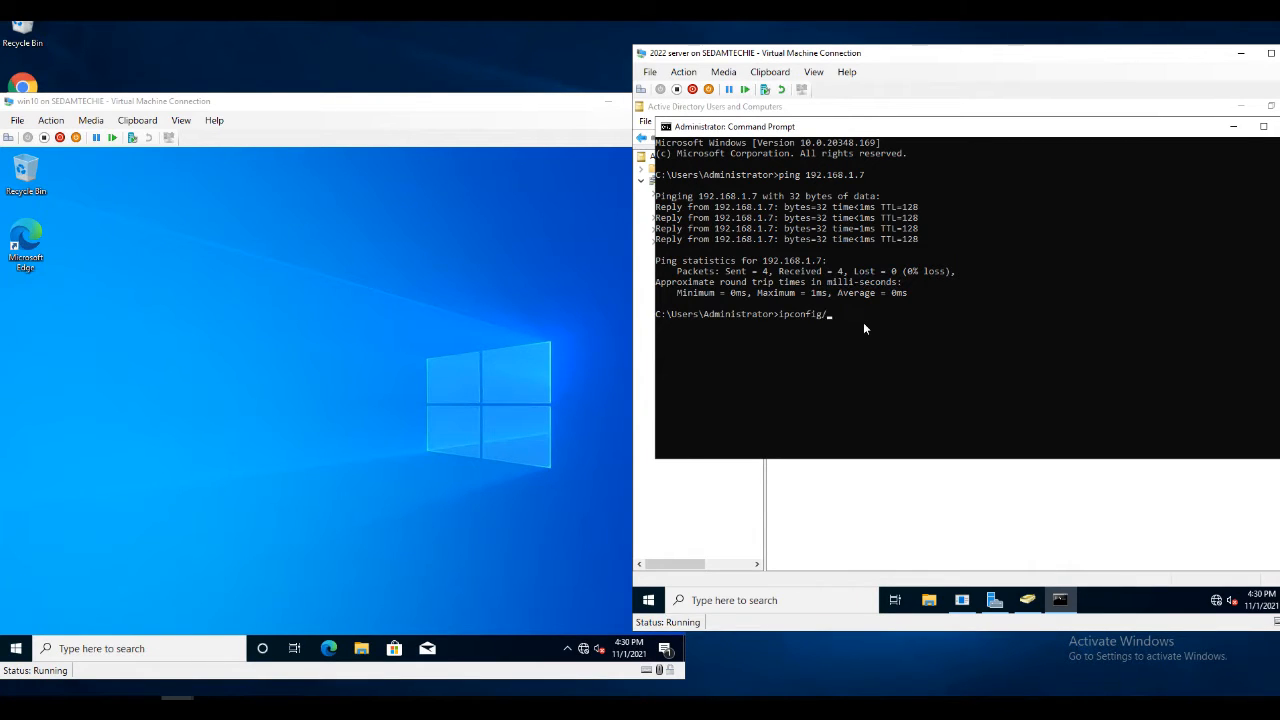
{"action": "type", "text": "/all"}
{"action": "key", "text": "Return"}
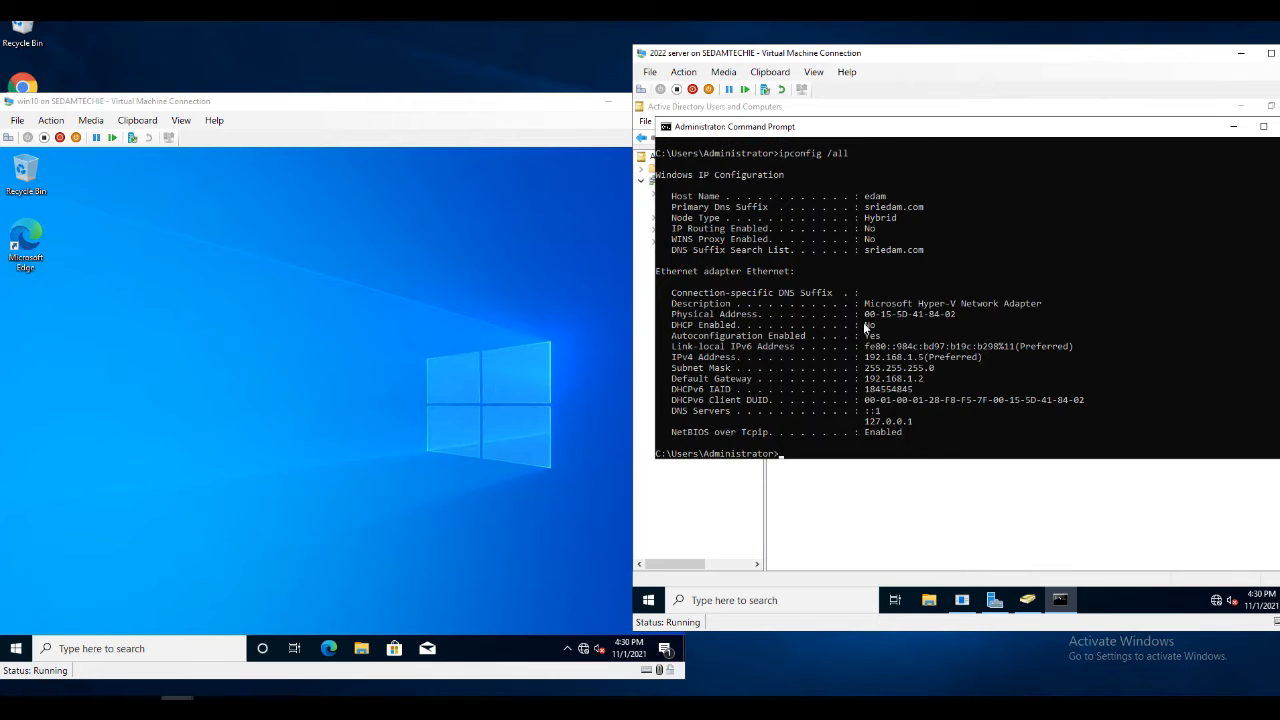
Ping the server at 192.168.1.5 from a new client Command Prompt, then close it
{"action": "left_click", "coordinate": [75, 648]}
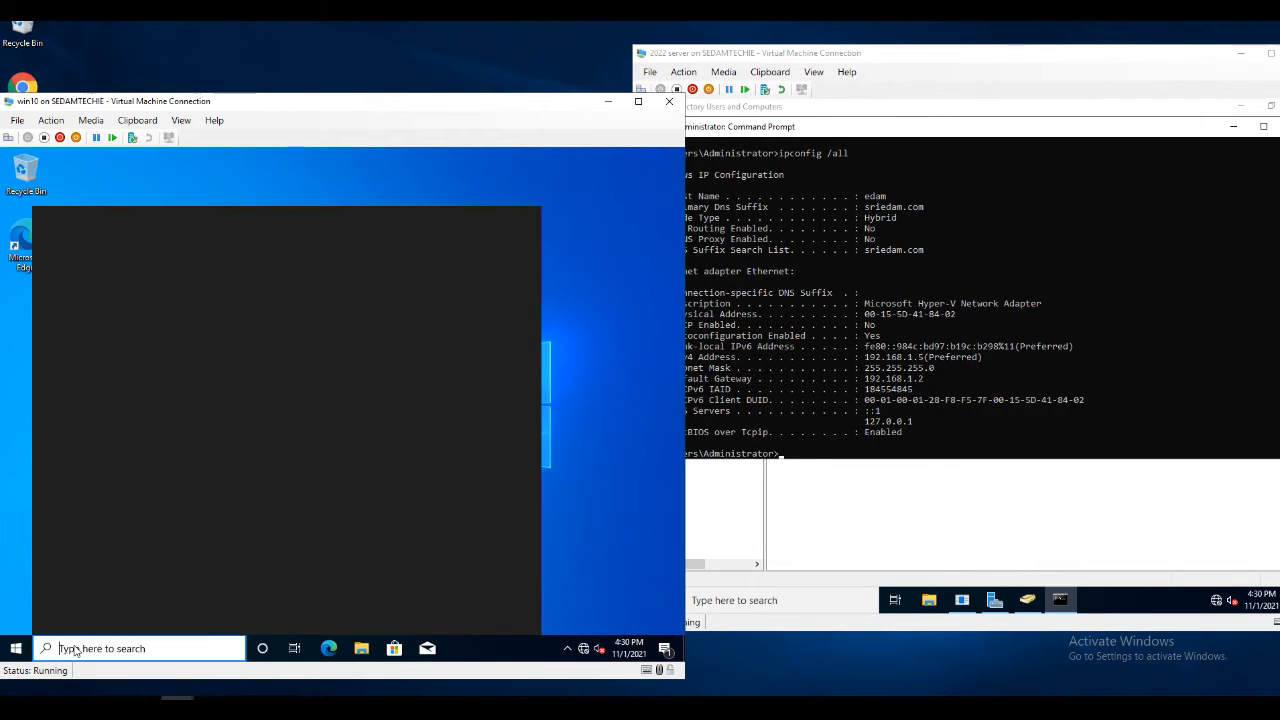
{"action": "type", "text": "cmd"}
{"action": "key", "text": "Return"}
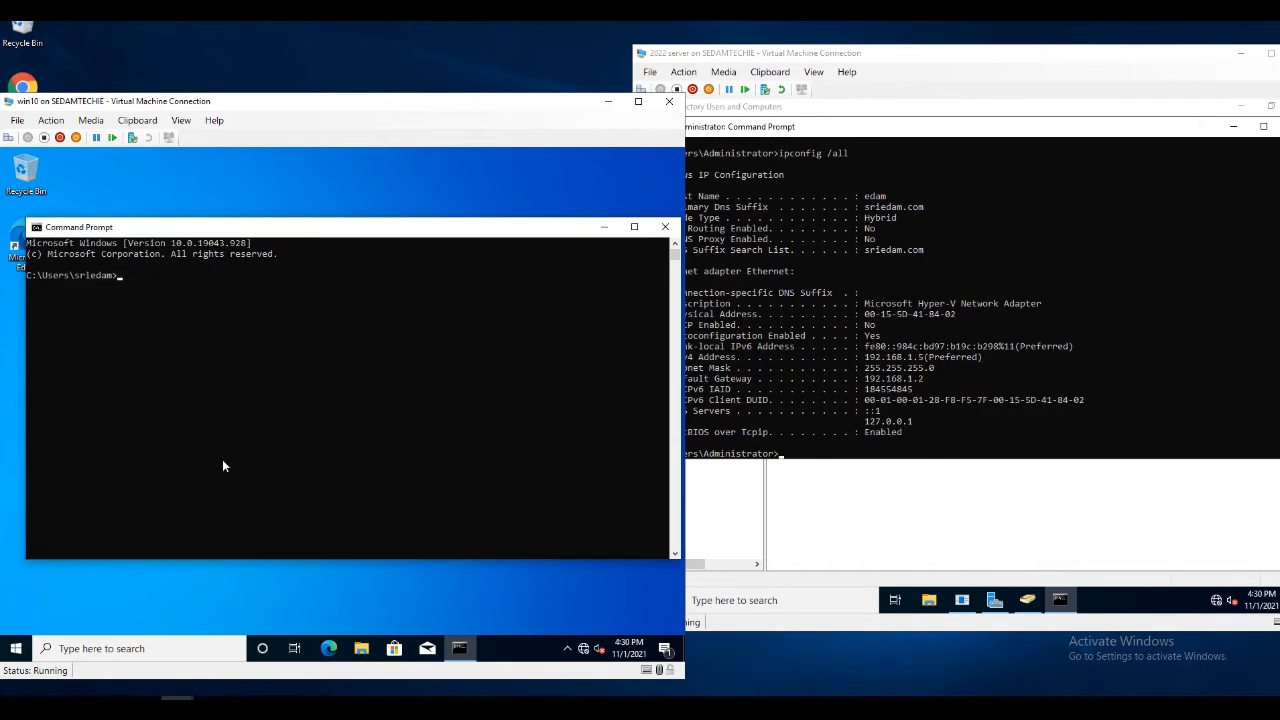
{"action": "type", "text": "ping"}
{"action": "type", "text": " 192.168"}
{"action": "type", "text": "1"}
{"action": "type", "text": ".1.5"}
{"action": "key", "text": "Return"}
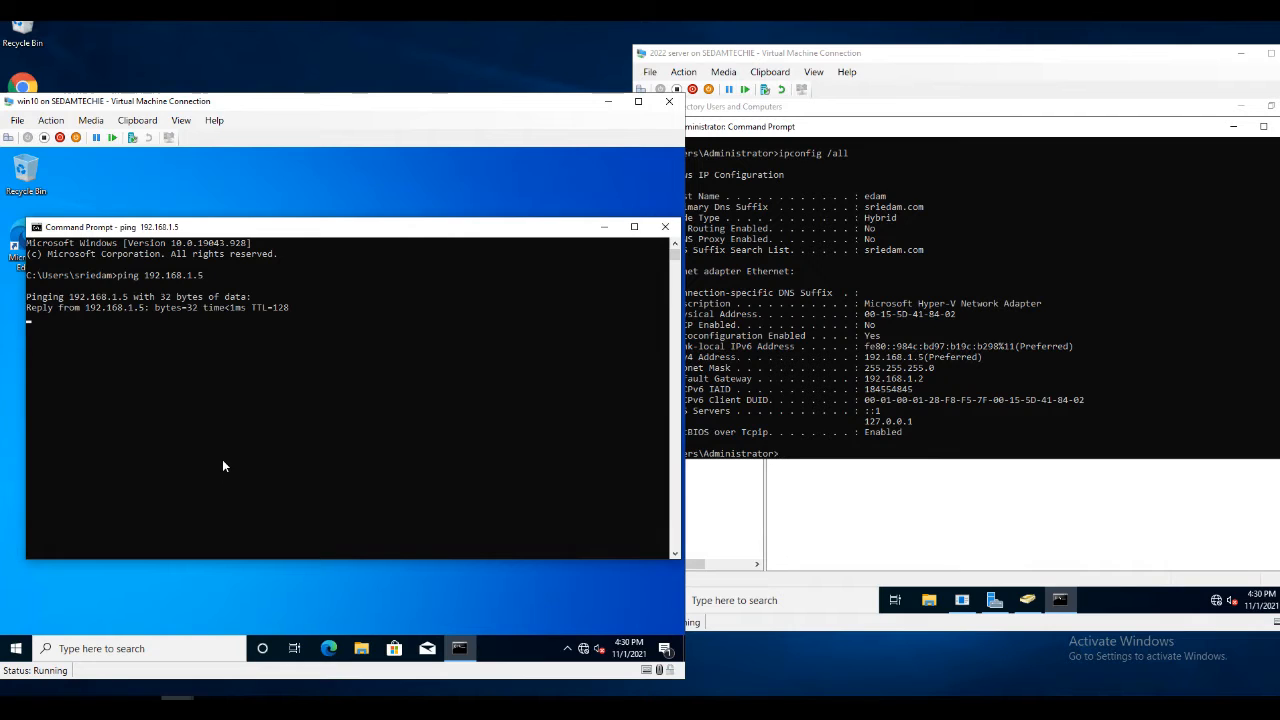
{"action": "left_click", "coordinate": [665, 226]}
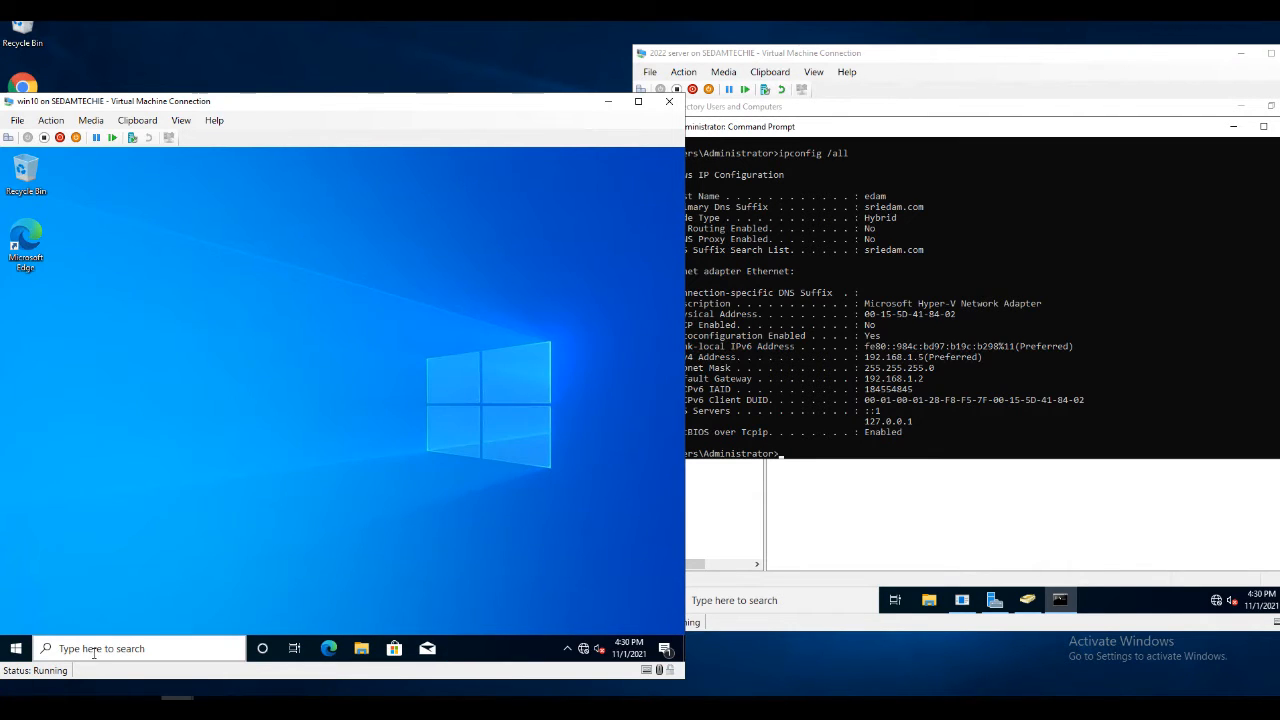
Bring up the Windows 10 client's System Properties via This PC's About page and Advanced system settings
{"action": "left_click", "coordinate": [95, 652]}
{"action": "type", "text": "this"}
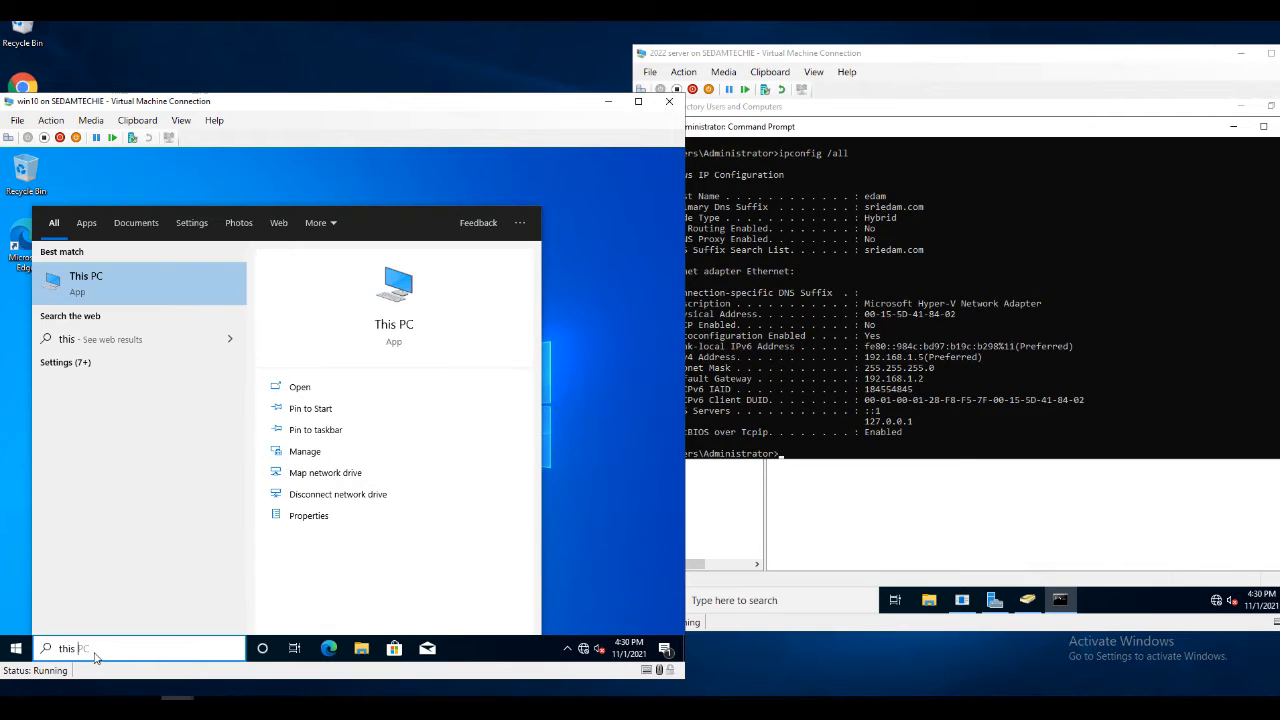
{"action": "type", "text": " pc"}
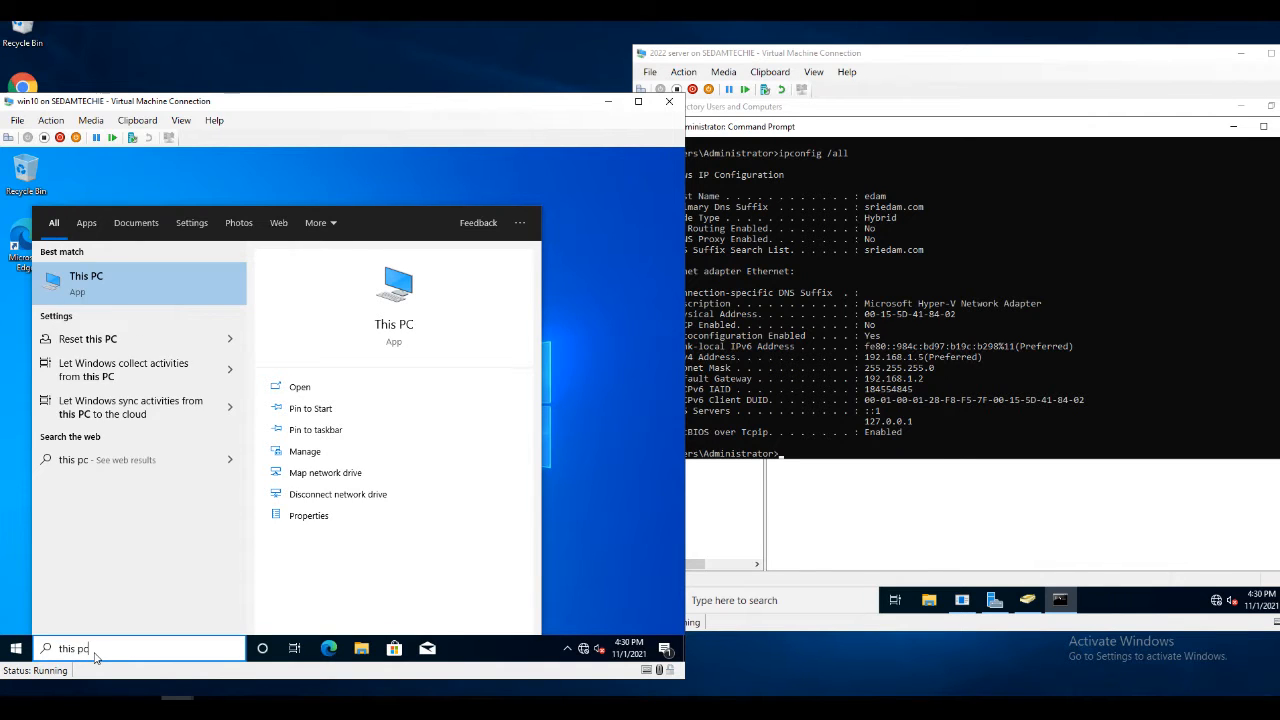
{"action": "left_click", "coordinate": [309, 515]}
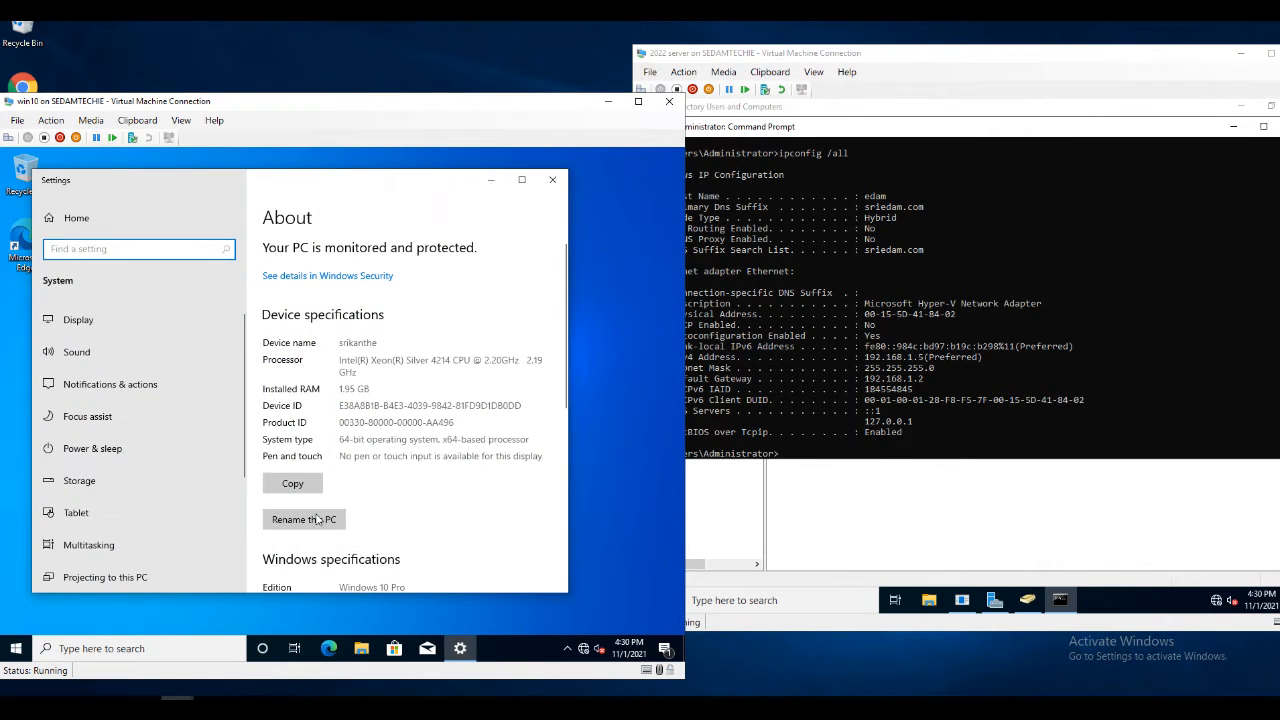
{"action": "scroll", "coordinate": [385, 487], "scroll_direction": "down", "scroll_amount": 3}
{"action": "scroll", "coordinate": [385, 487], "scroll_direction": "down", "scroll_amount": 4}
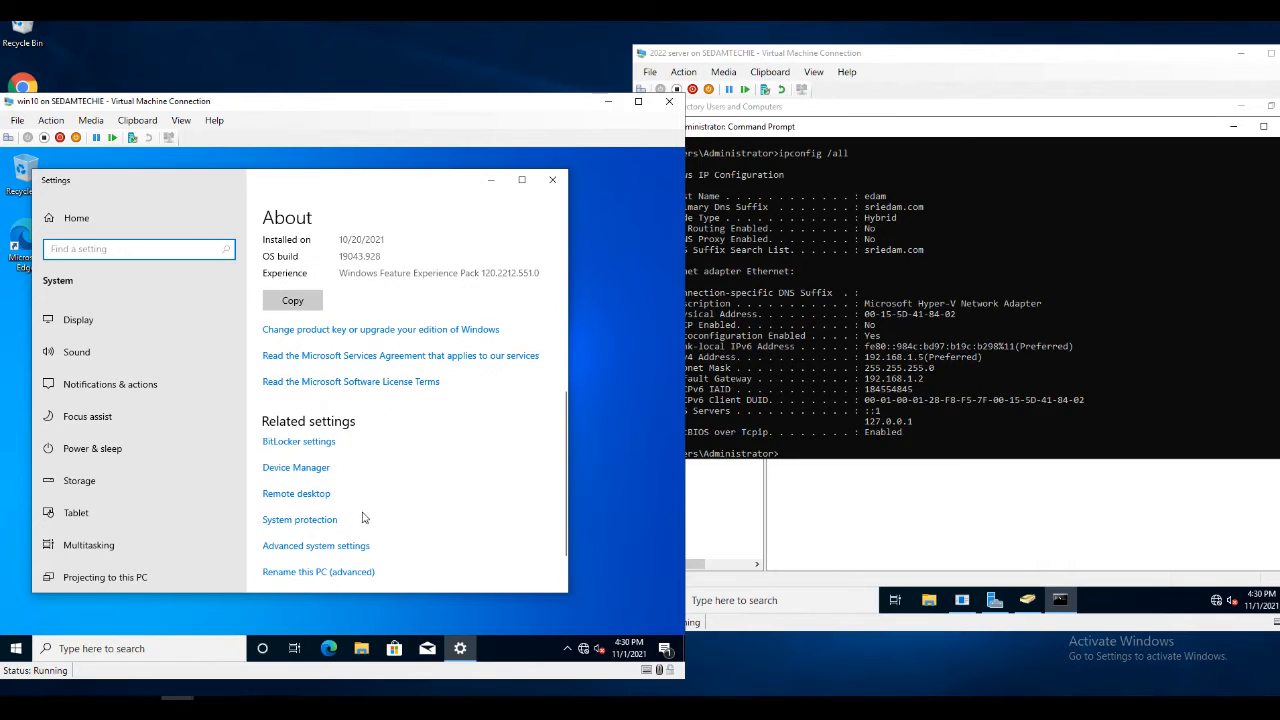
{"action": "left_click", "coordinate": [315, 546]}
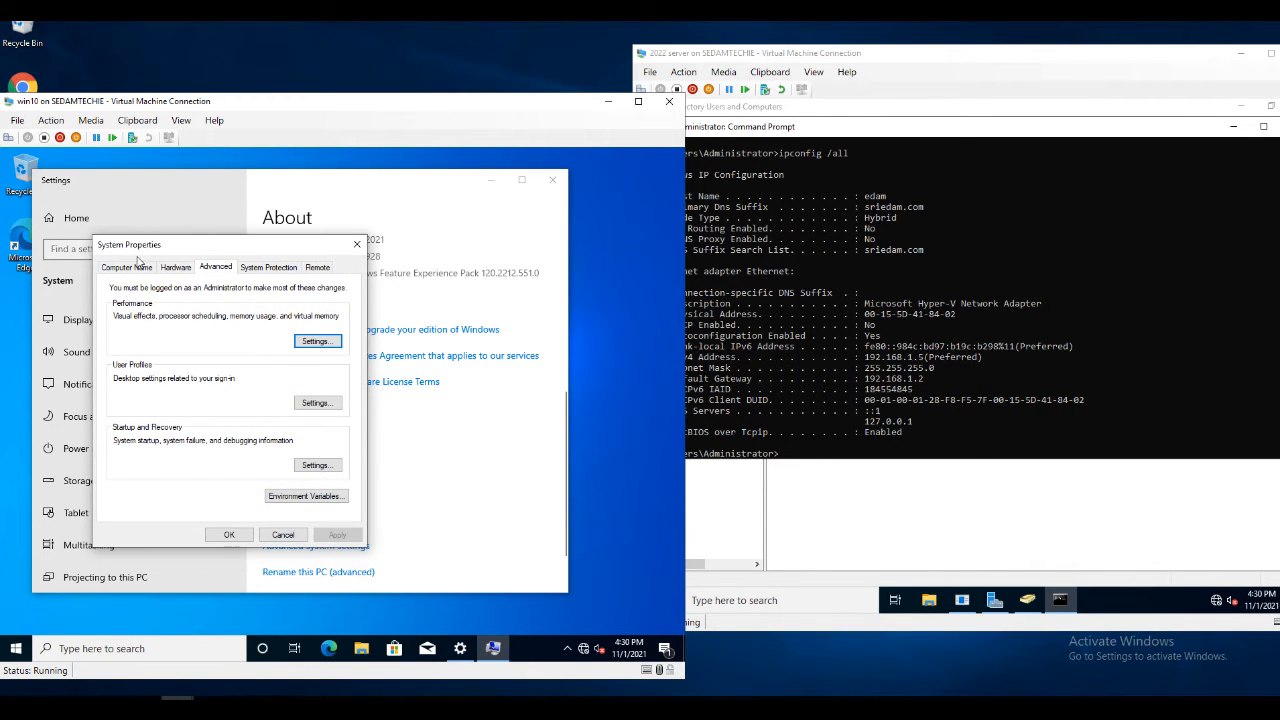
Open the Computer Name/Domain Changes dialog and check the sriedam.com domain in the server's Active Directory
{"action": "left_click", "coordinate": [129, 270]}
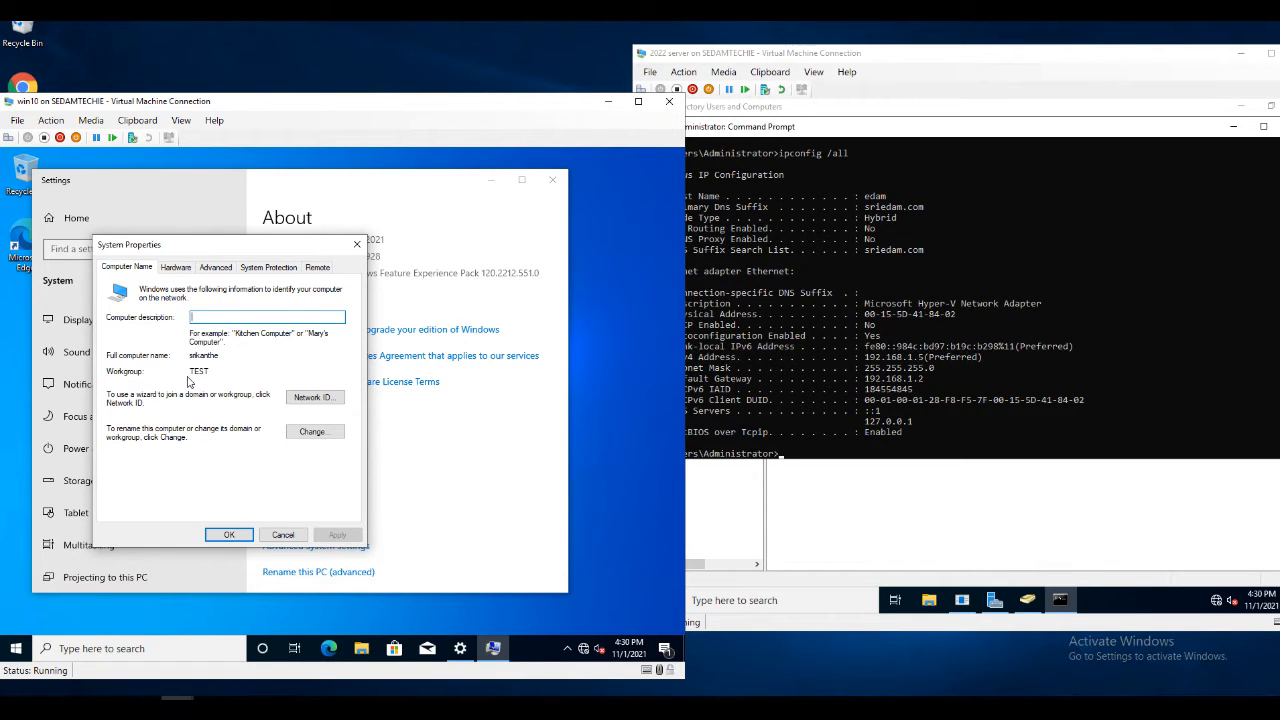
{"action": "left_click", "coordinate": [322, 434]}
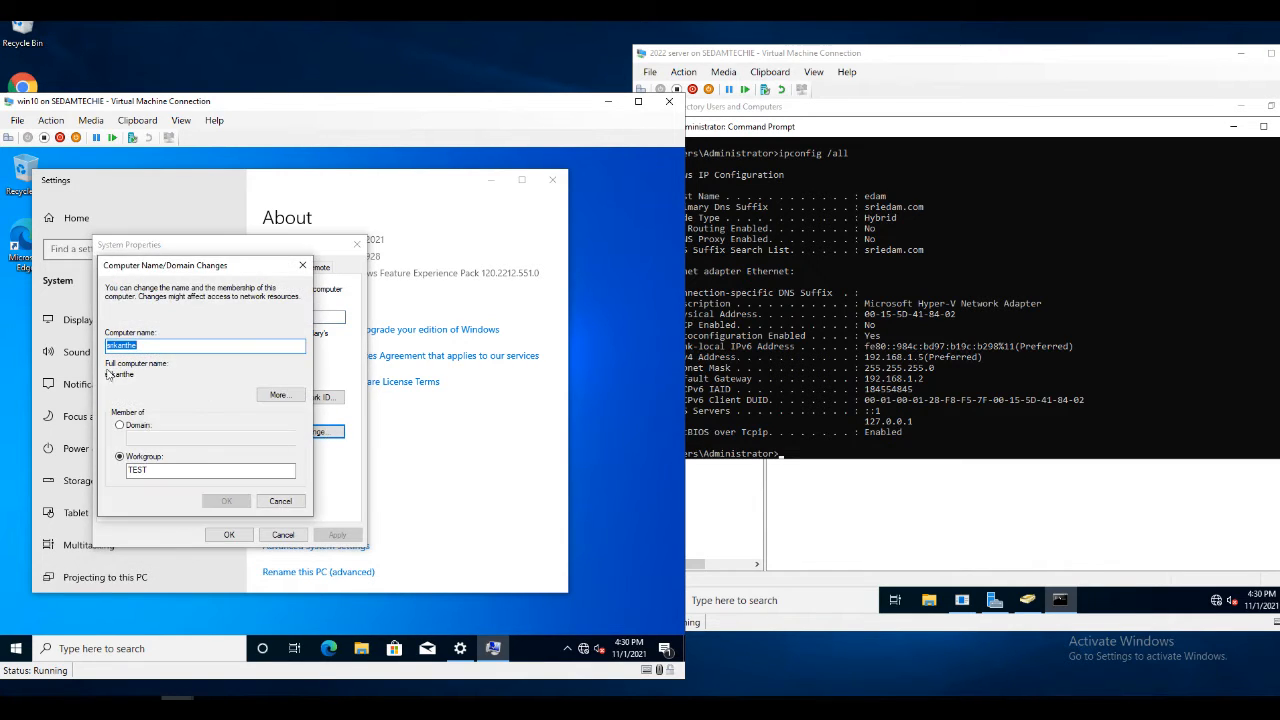
{"action": "left_click", "coordinate": [829, 537]}
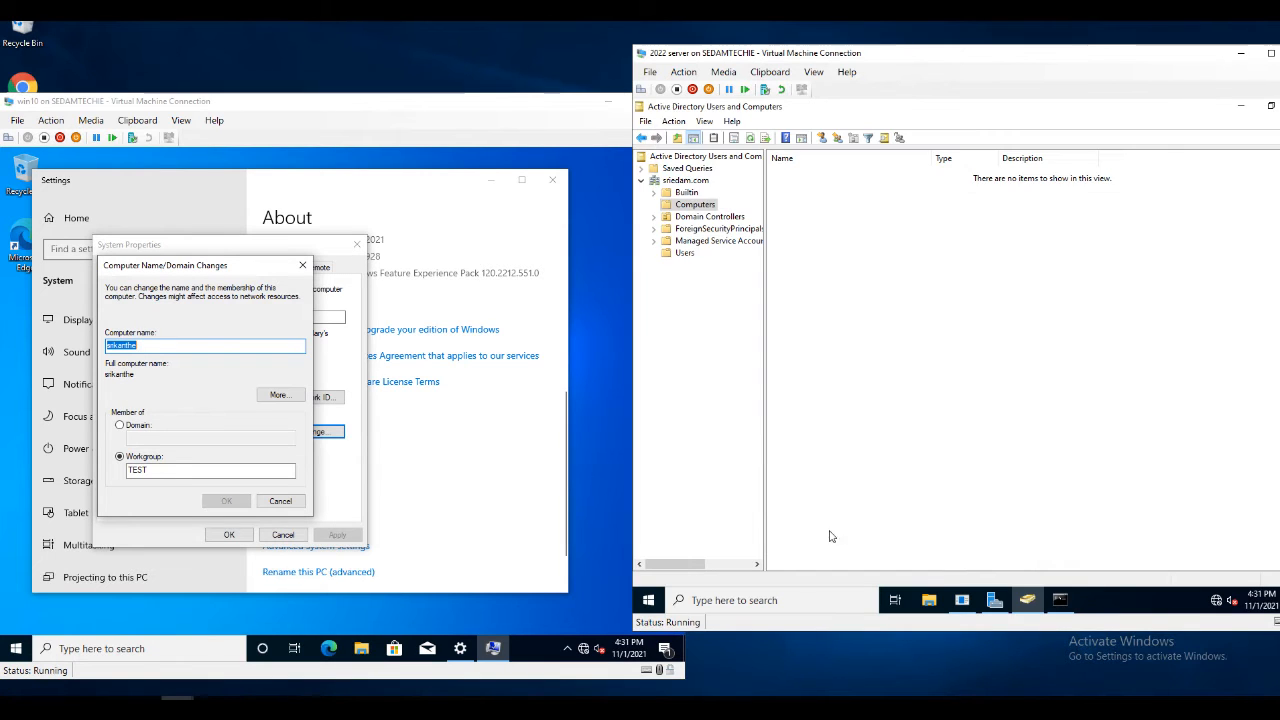
{"action": "left_click", "coordinate": [812, 600]}
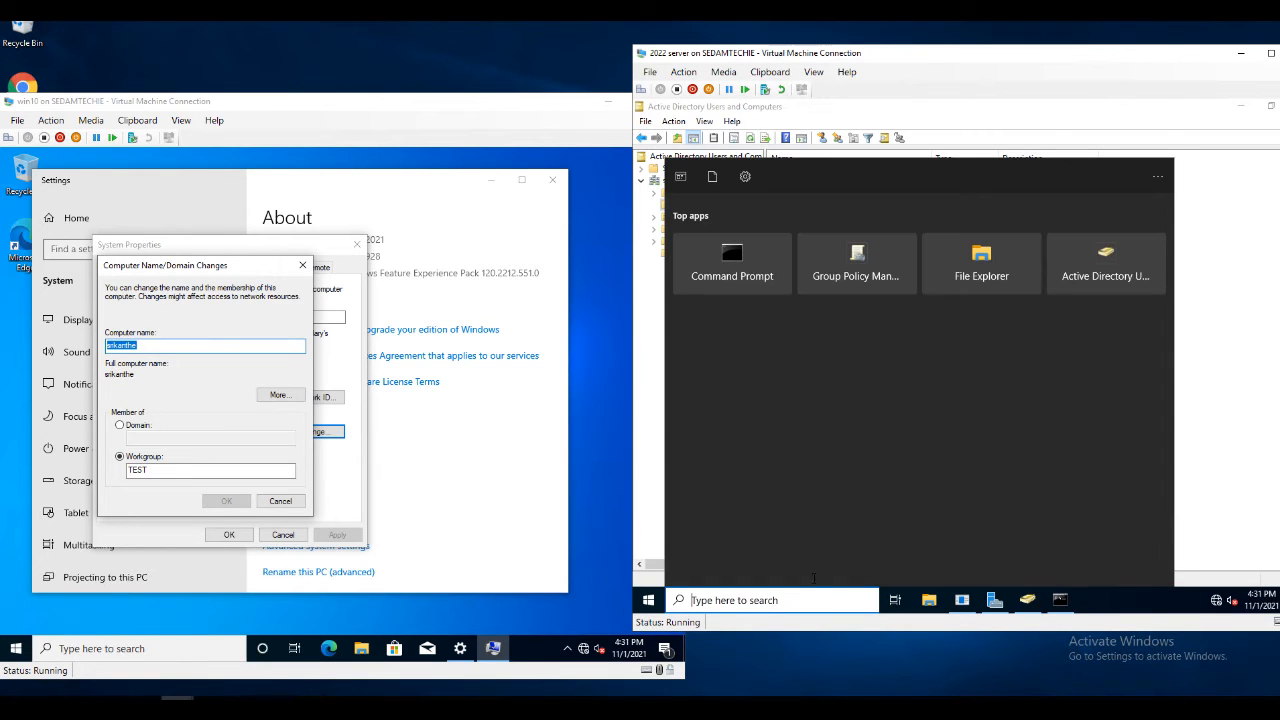
{"action": "left_click", "coordinate": [1177, 207]}
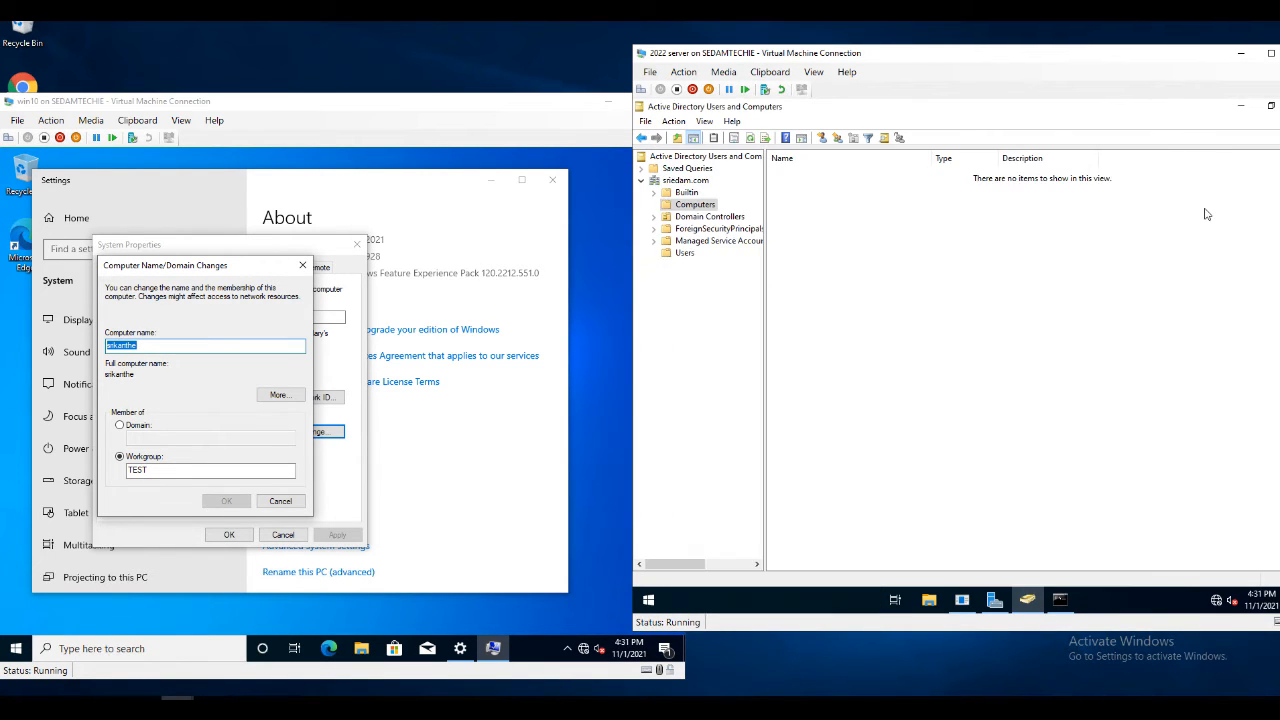
{"action": "left_click", "coordinate": [686, 181]}
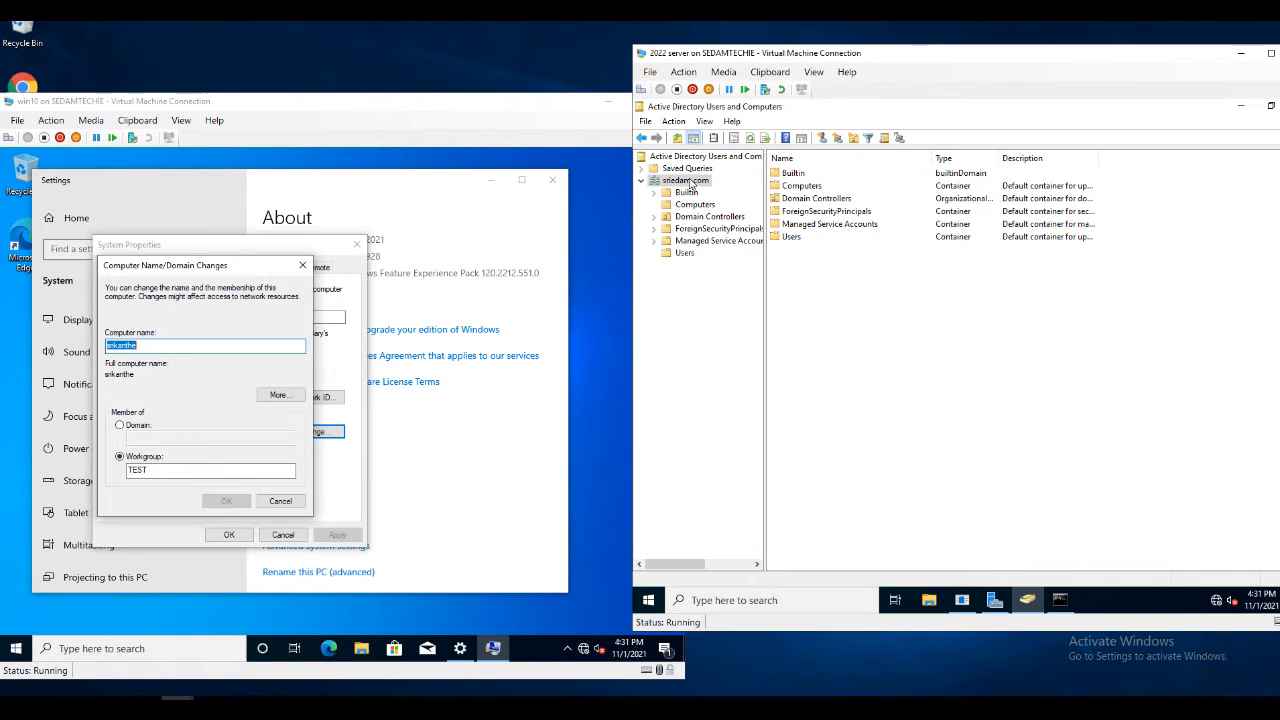
Switch membership from workgroup to Domain and start entering sriedam.com
{"action": "left_click", "coordinate": [119, 425]}
{"action": "left_click", "coordinate": [158, 440]}
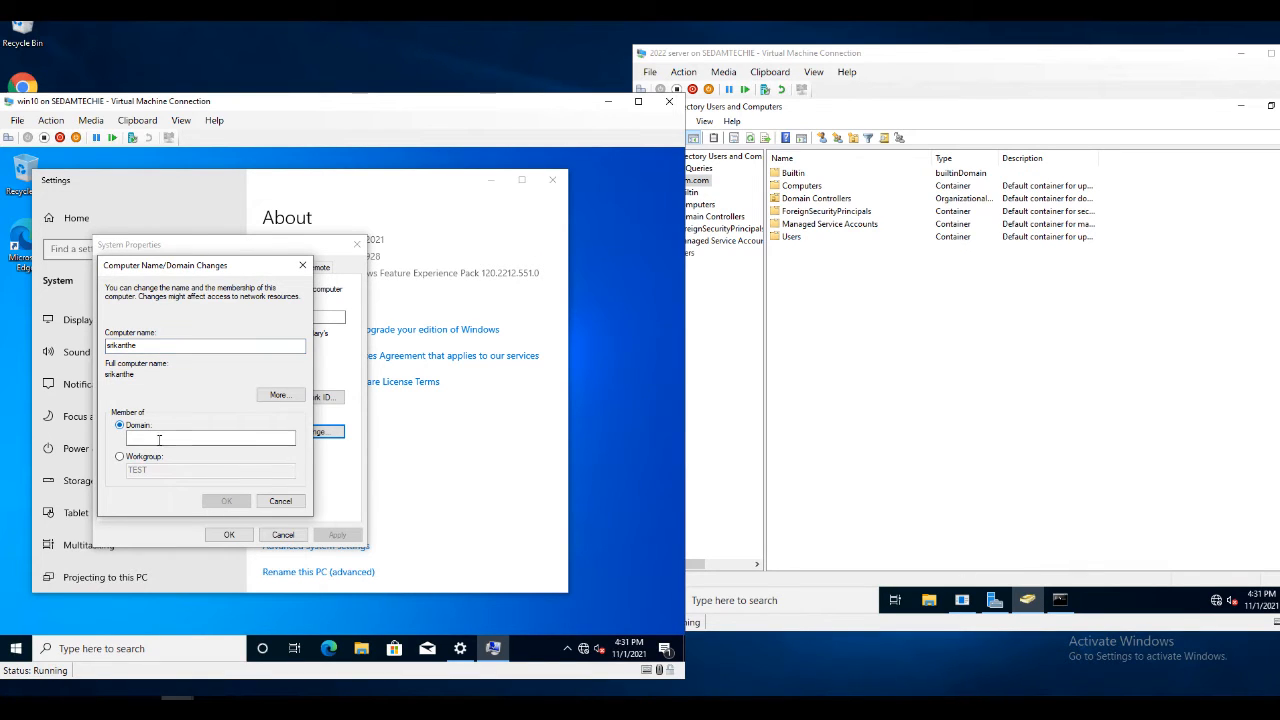
{"action": "type", "text": "sriedam.com"}
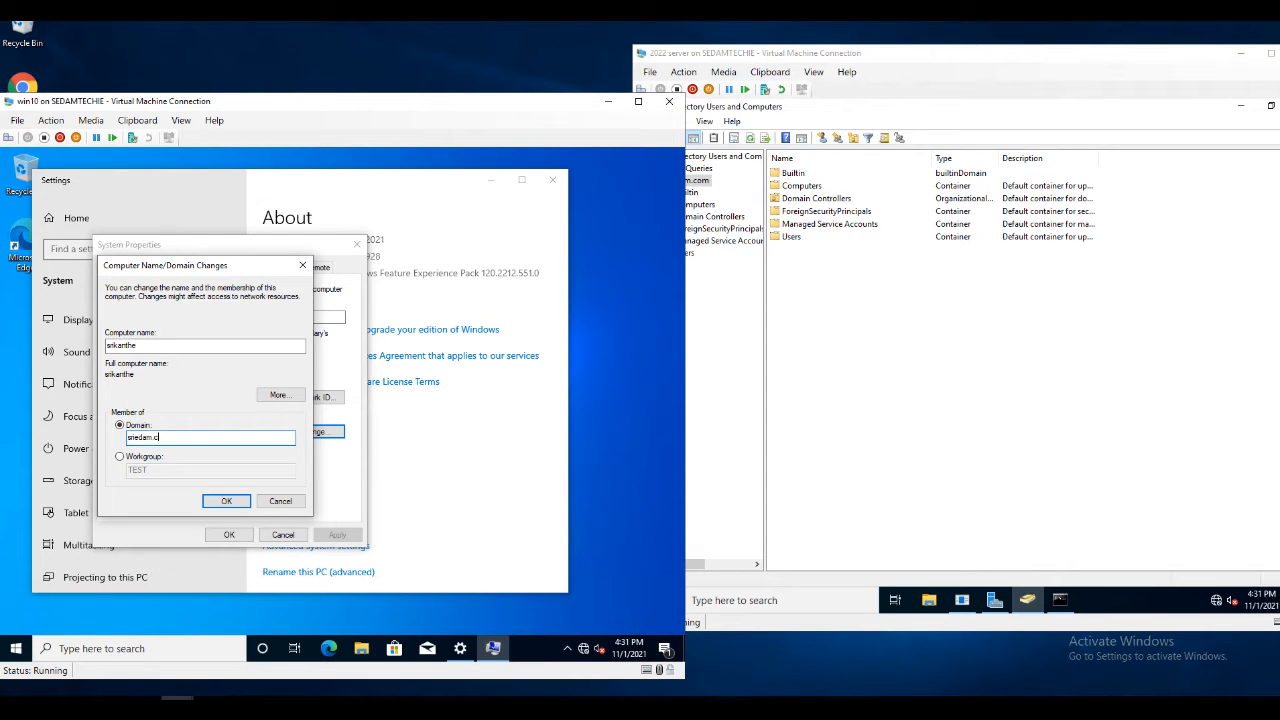
{"action": "left_click", "coordinate": [230, 502]}
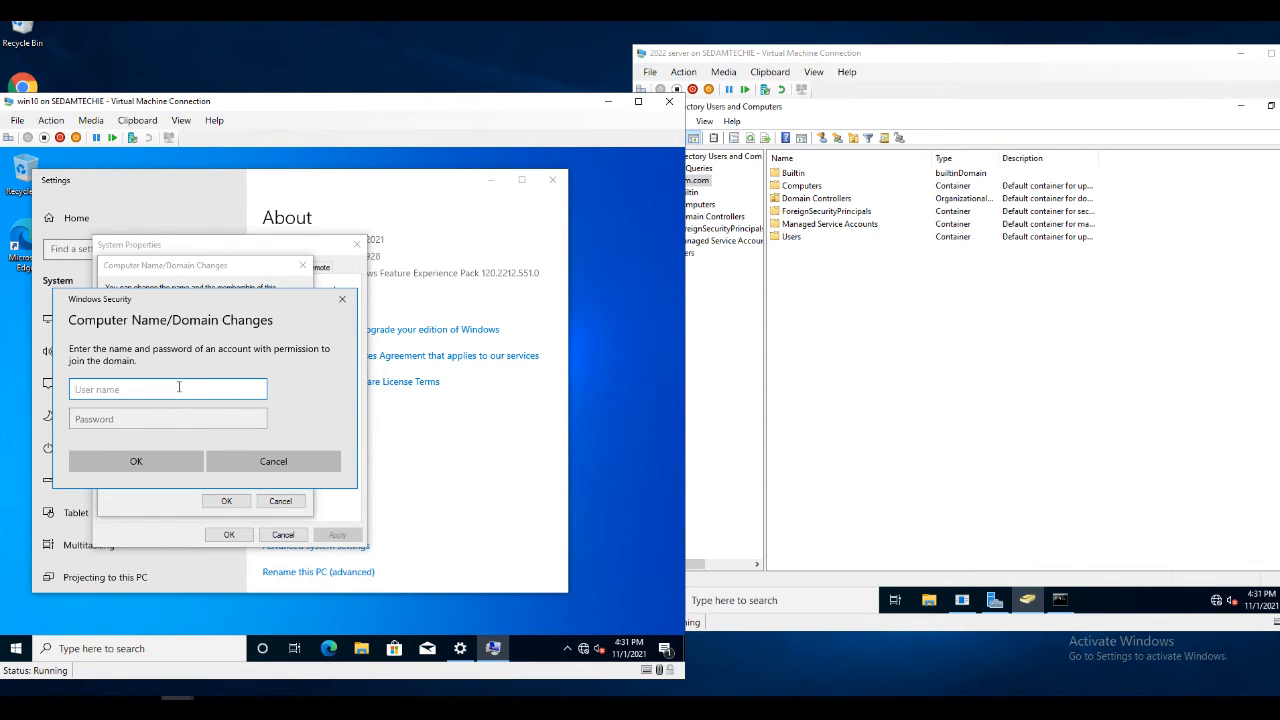
{"action": "type", "text": "administr"}
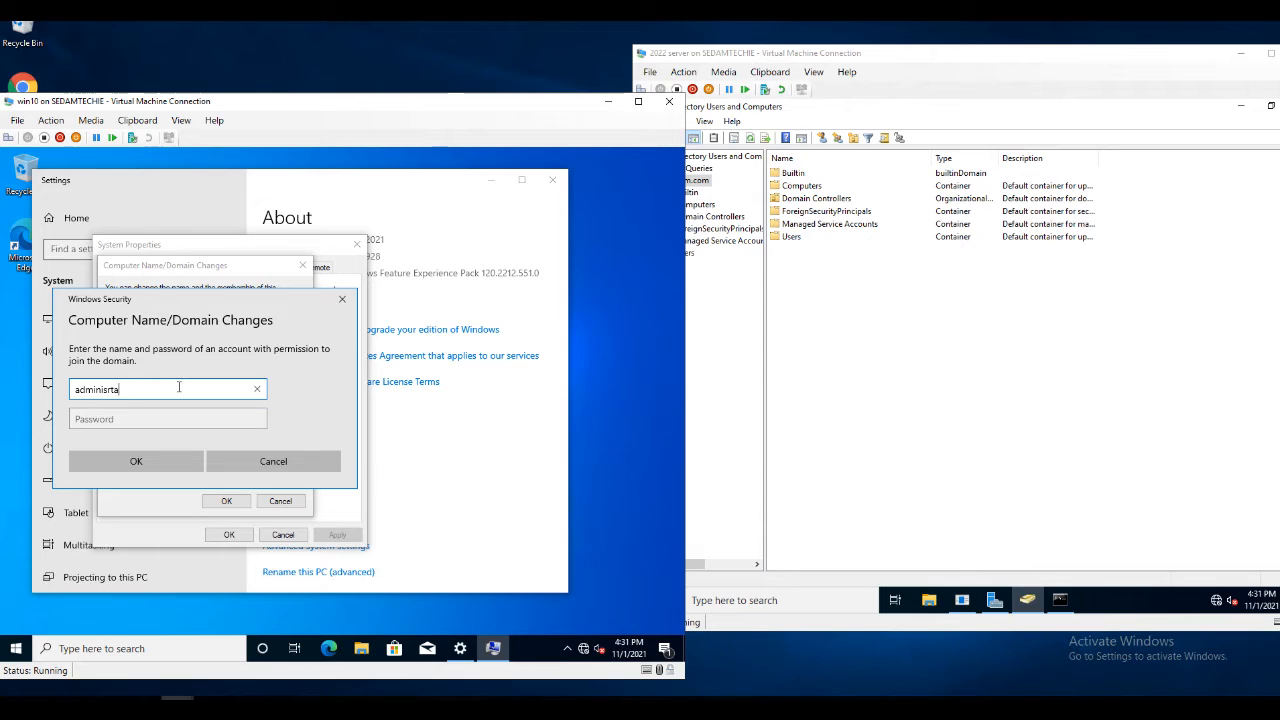
{"action": "key", "text": "BackSpace"}
{"action": "key", "text": "BackSpace"}
{"action": "type", "text": "istrat"}
{"action": "key", "text": "Tab"}
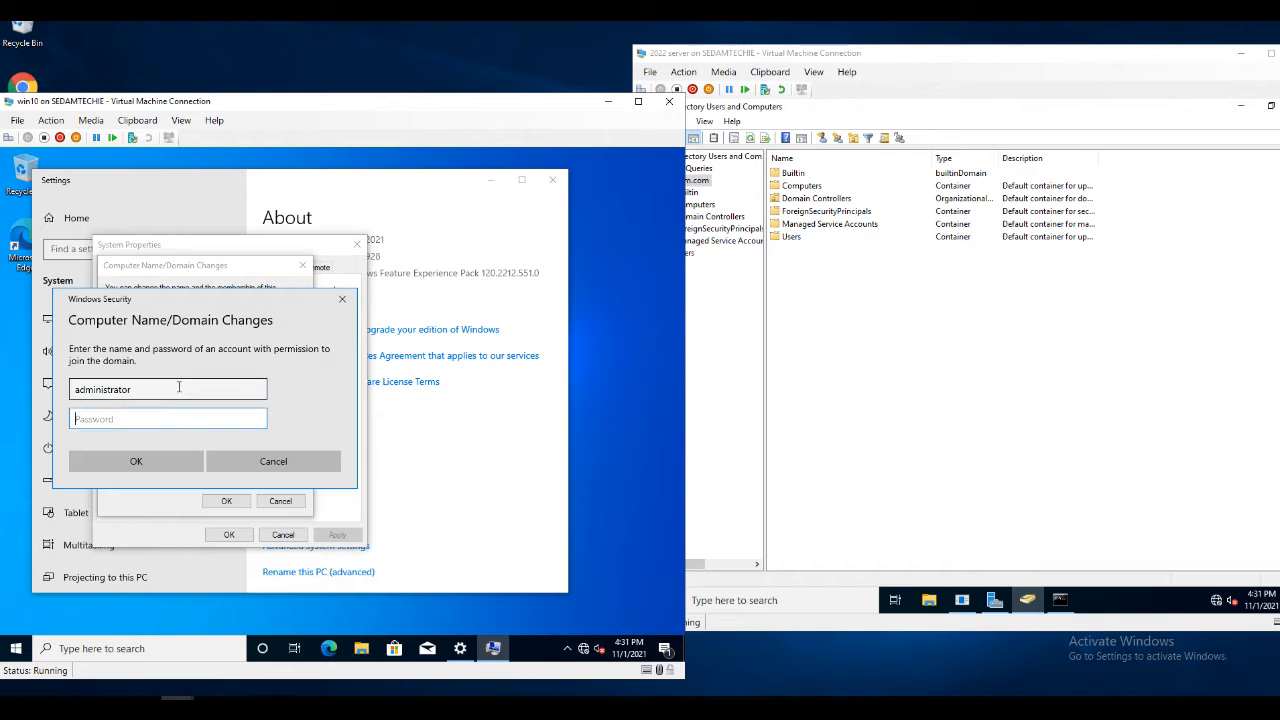
{"action": "type", "text": "P"}
{"action": "left_click", "coordinate": [152, 463]}
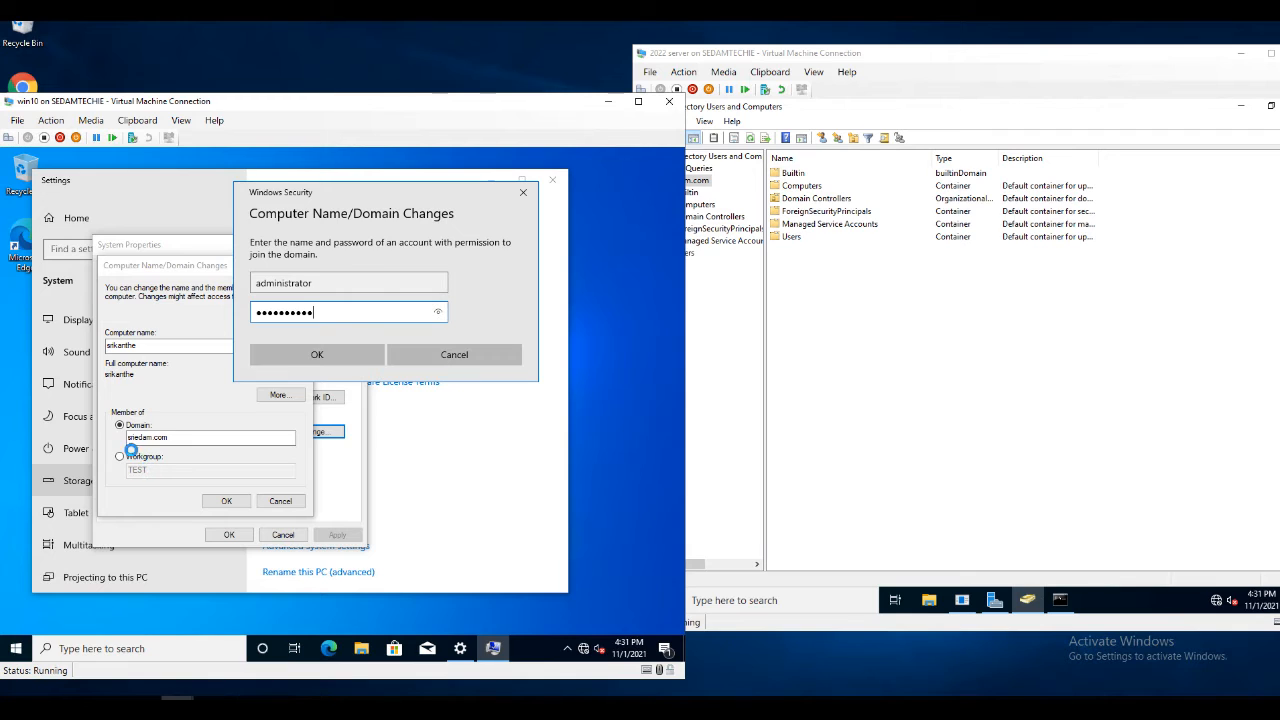
{"action": "left_click", "coordinate": [309, 356]}
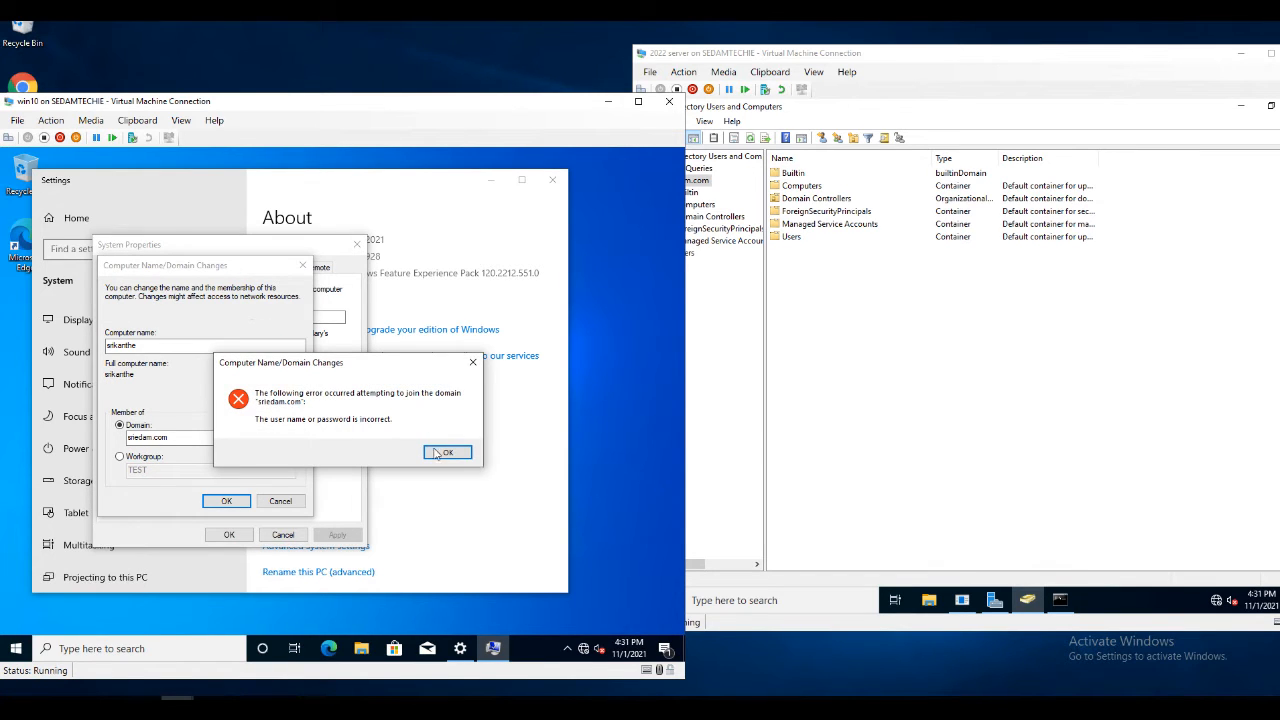
{"action": "left_click", "coordinate": [442, 453]}
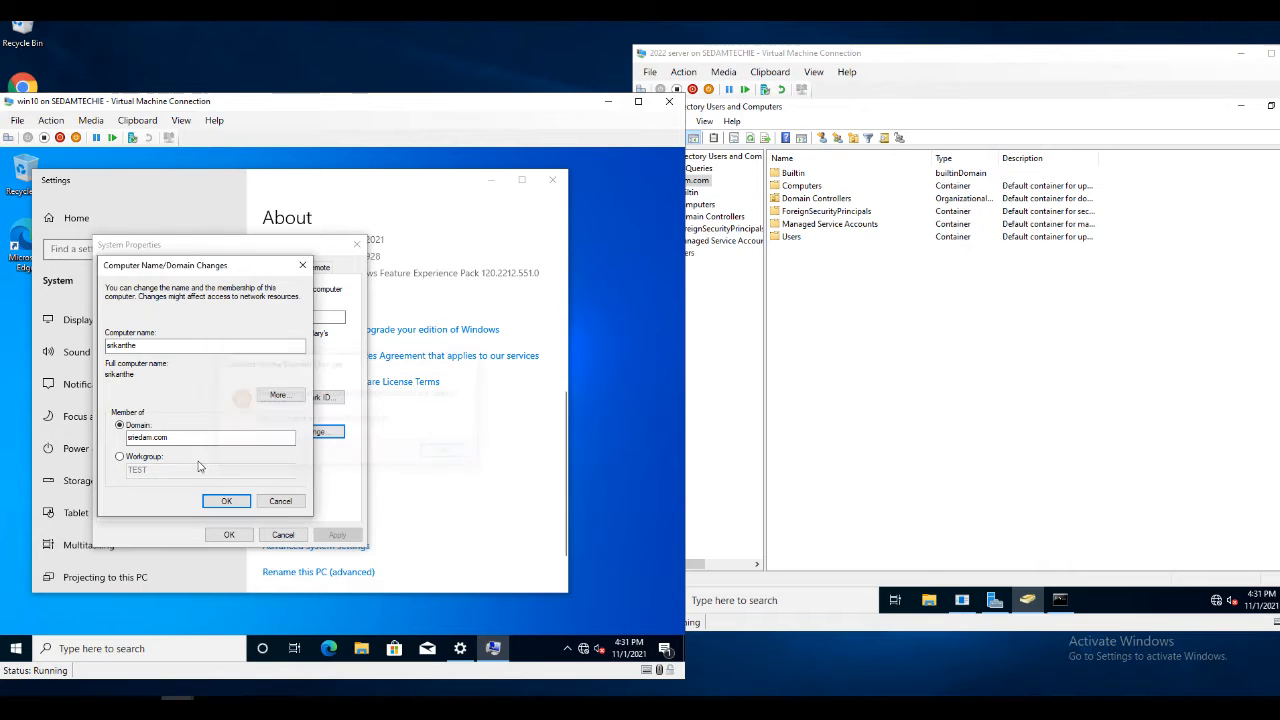
{"action": "left_click", "coordinate": [226, 500]}
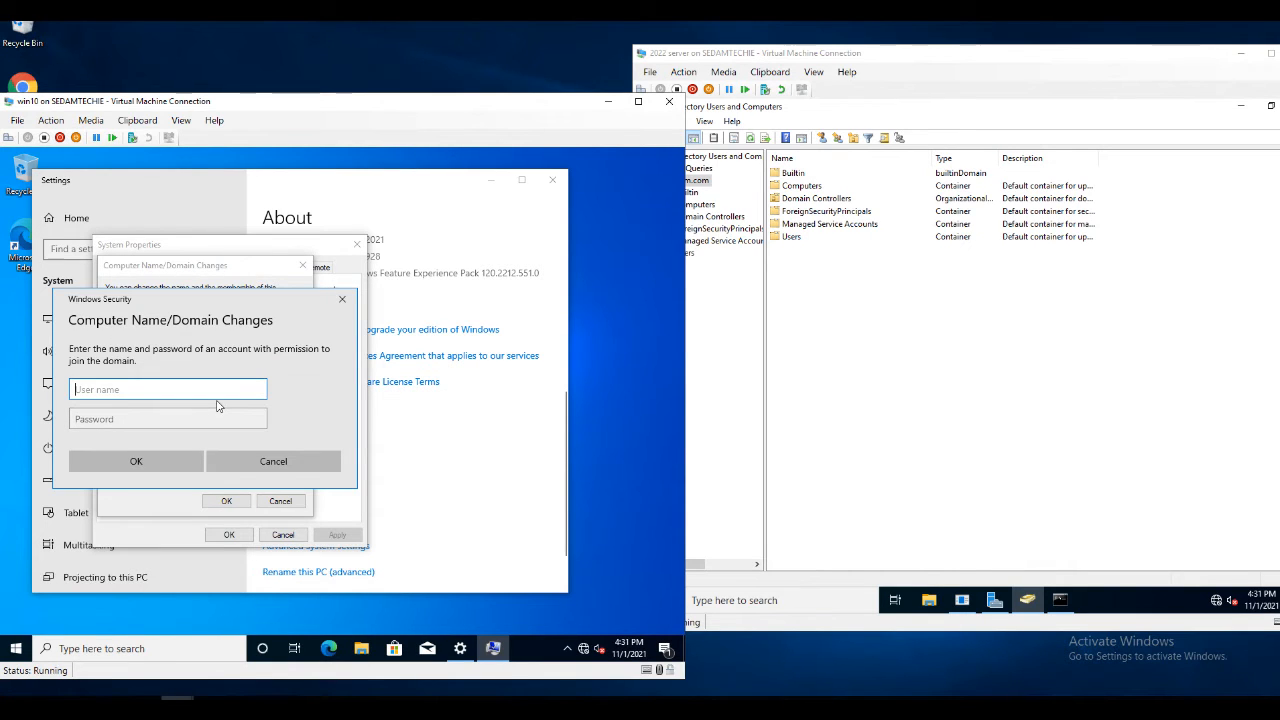
{"action": "type", "text": "administrator"}
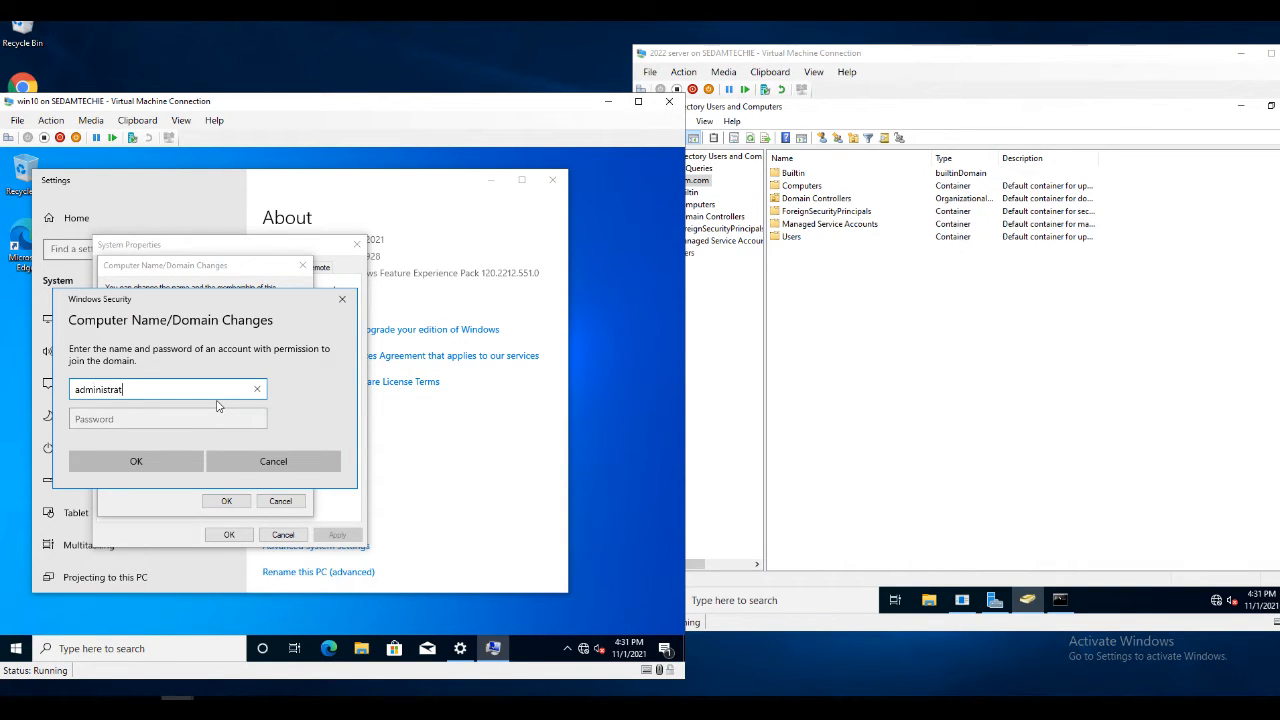
{"action": "key", "text": "Tab"}
{"action": "type", "text": "••"}
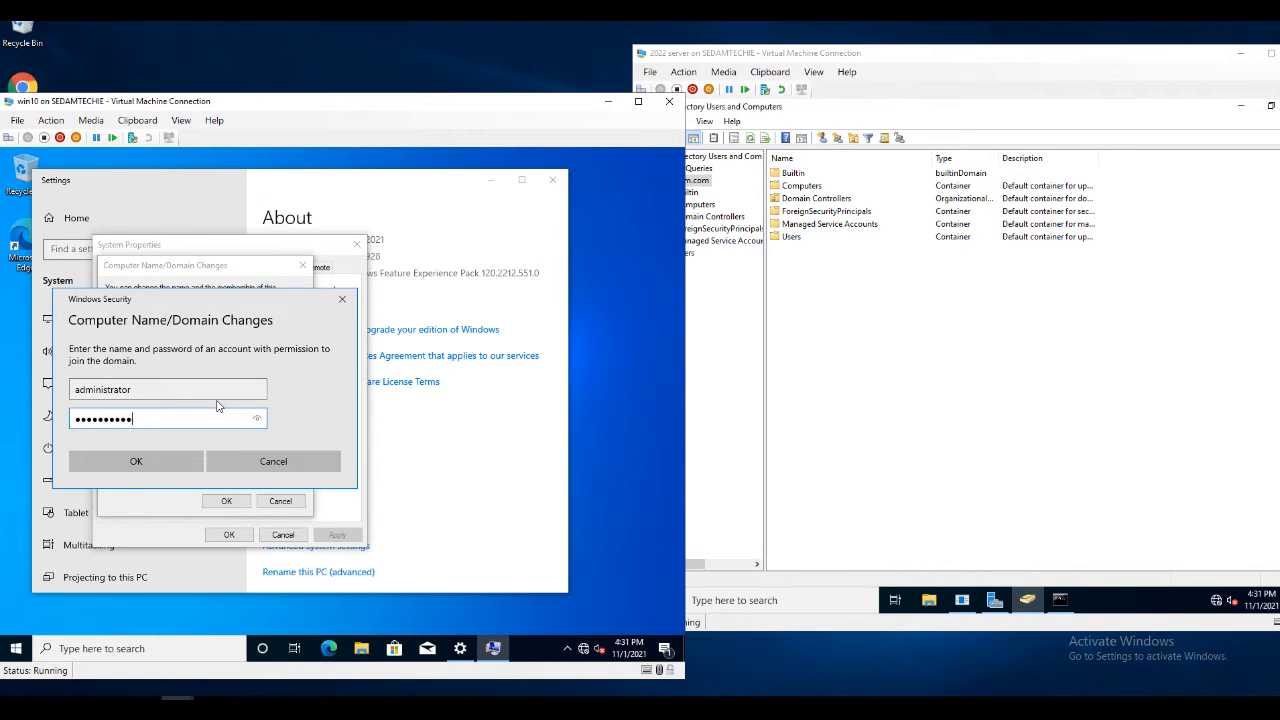
{"action": "left_click", "coordinate": [150, 464]}
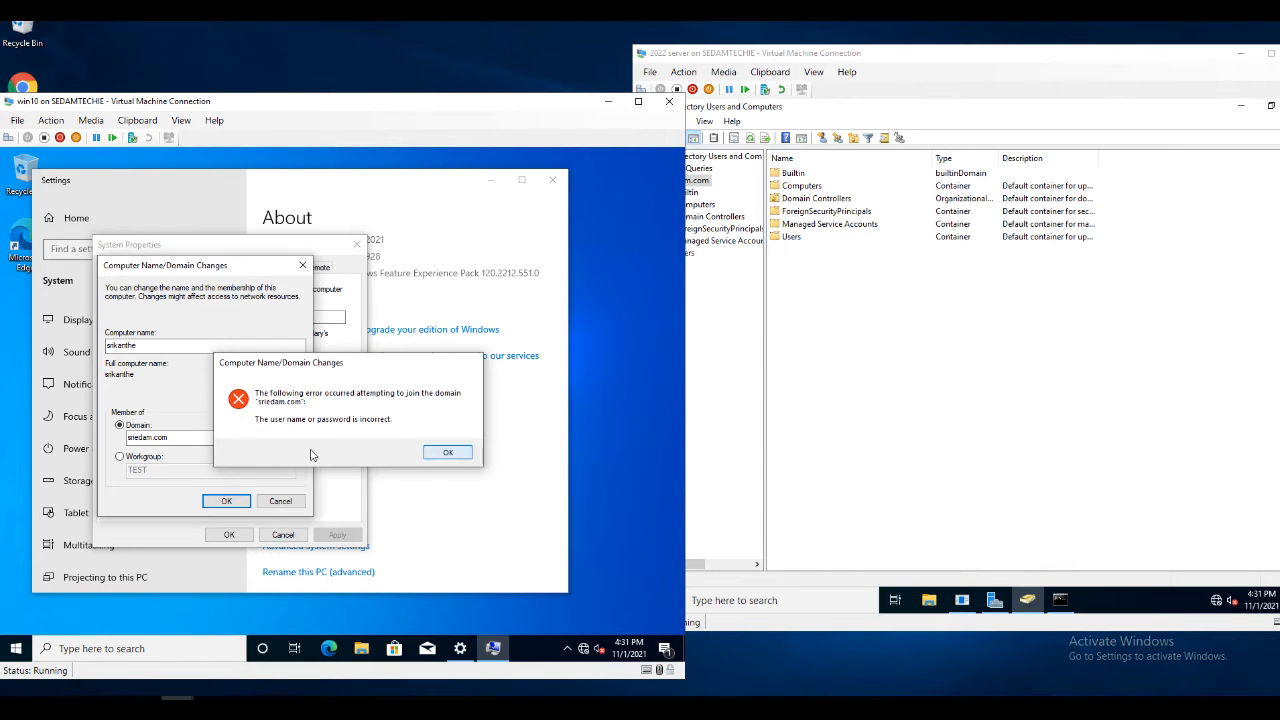
{"action": "key", "text": "Return"}
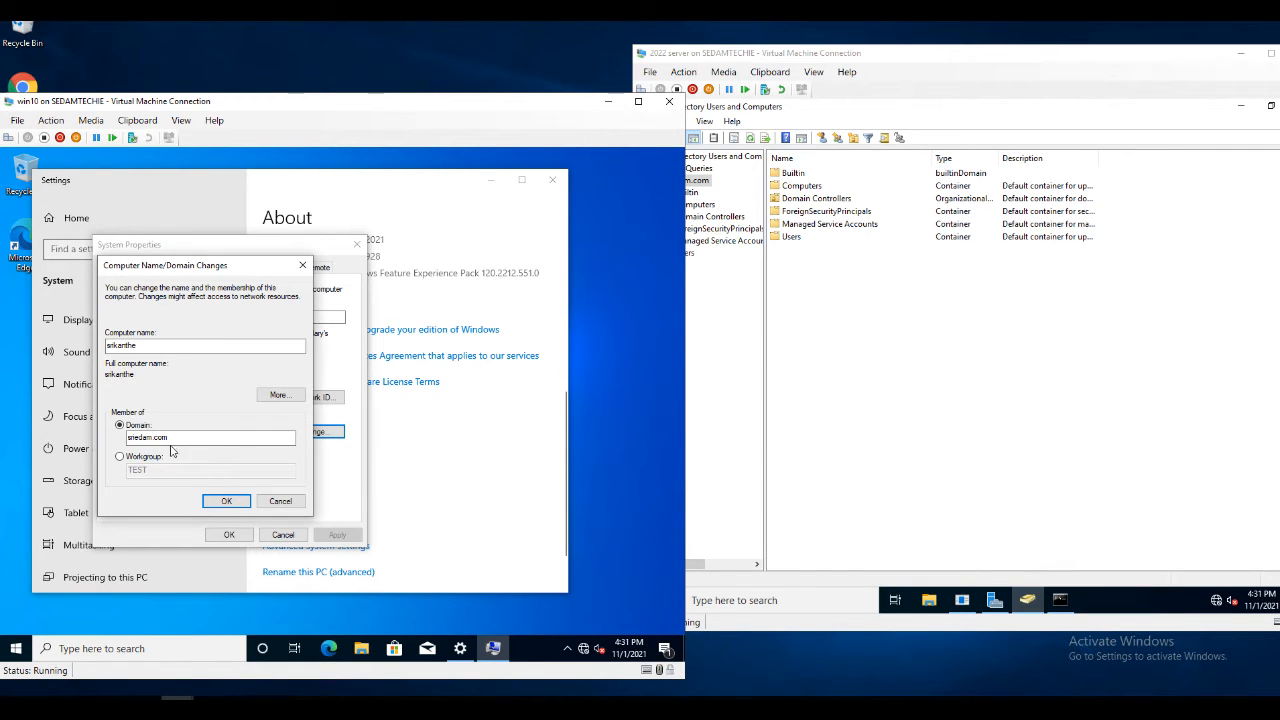
Enter the domain administrator's user name and password to complete joining sriedam.com
{"action": "left_click", "coordinate": [228, 502]}
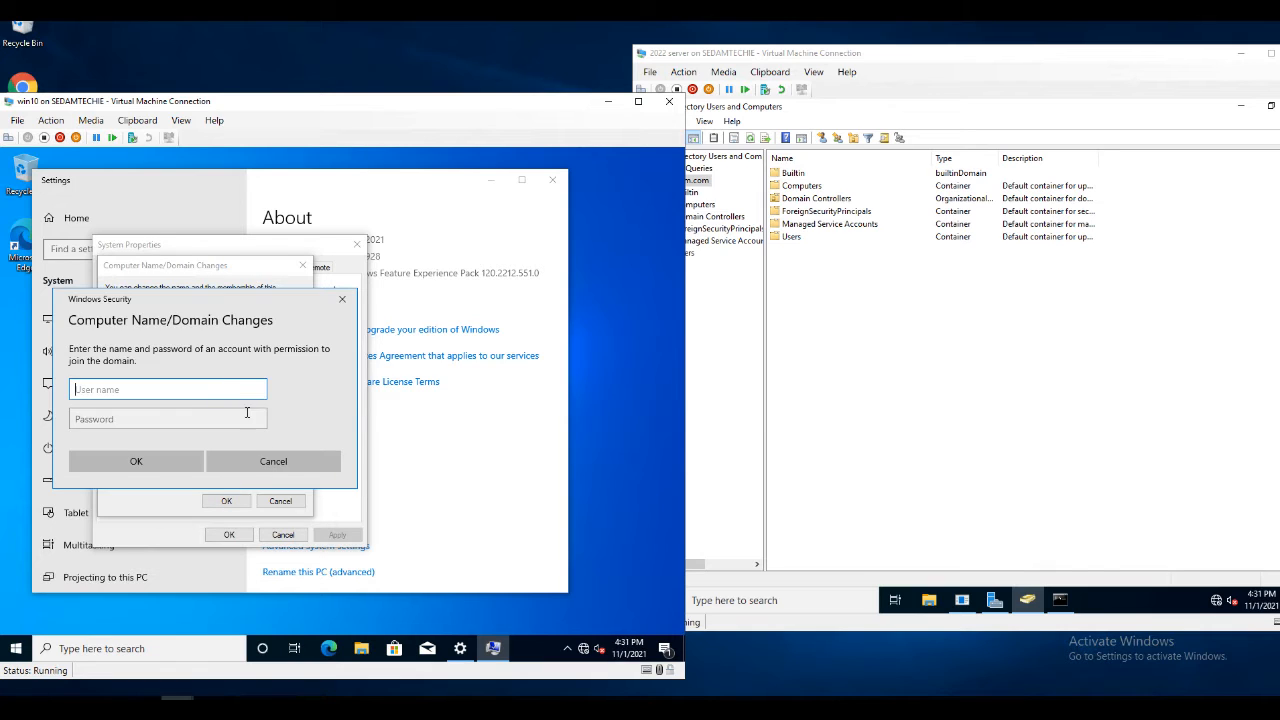
{"action": "type", "text": "administrator"}
{"action": "key", "text": "Tab"}
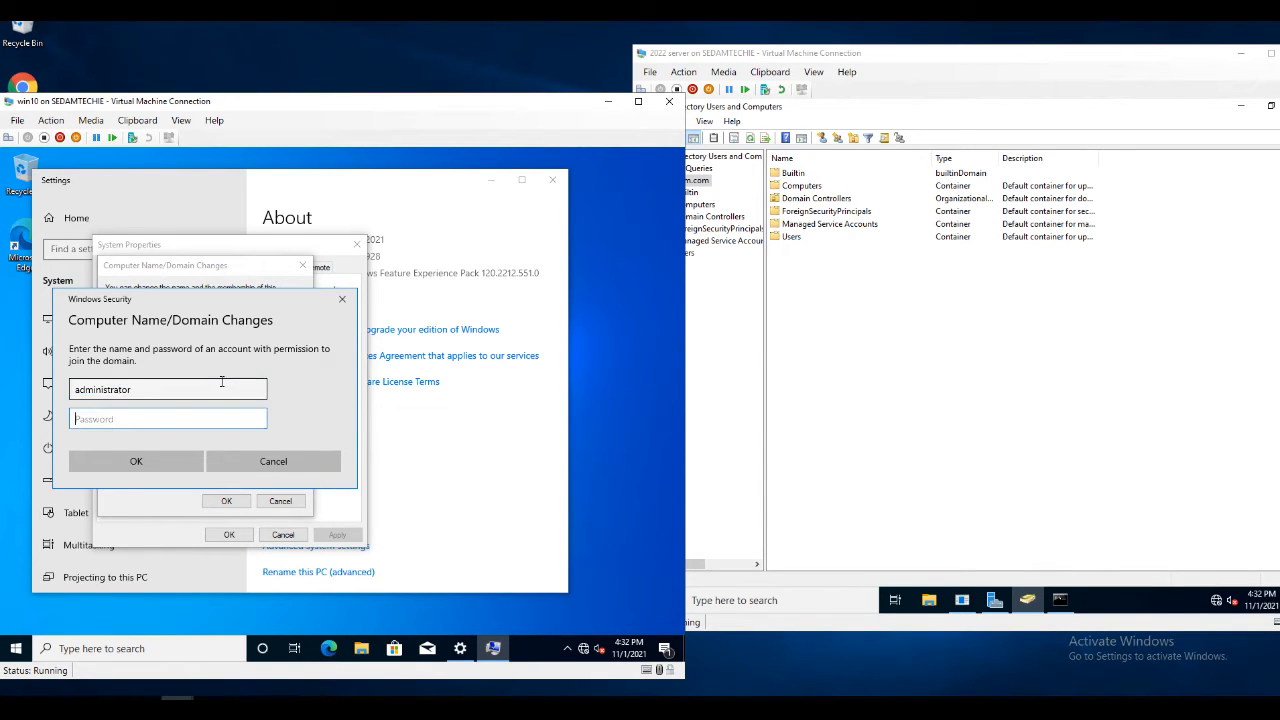
{"action": "type", "text": "•••"}
{"action": "left_click", "coordinate": [150, 460]}
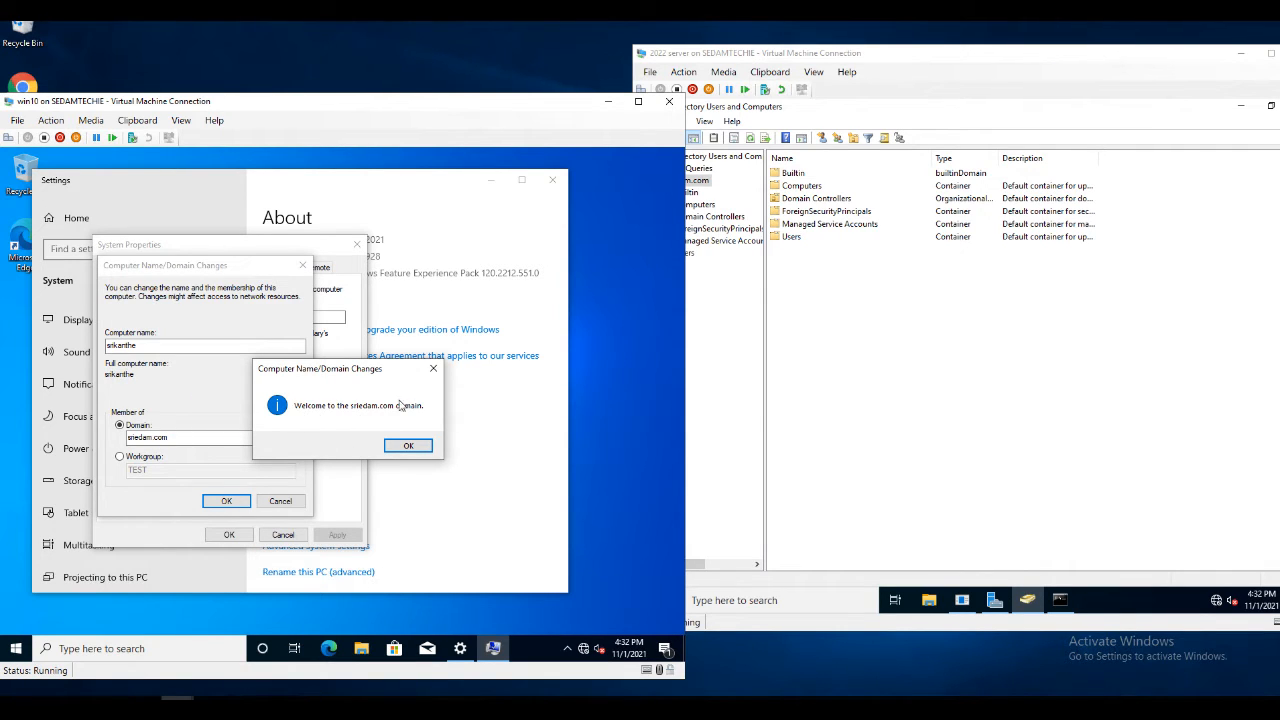
Acknowledge the welcome and restart messages, restart Windows 10 now, then select Users on the server
{"action": "left_click", "coordinate": [416, 446]}
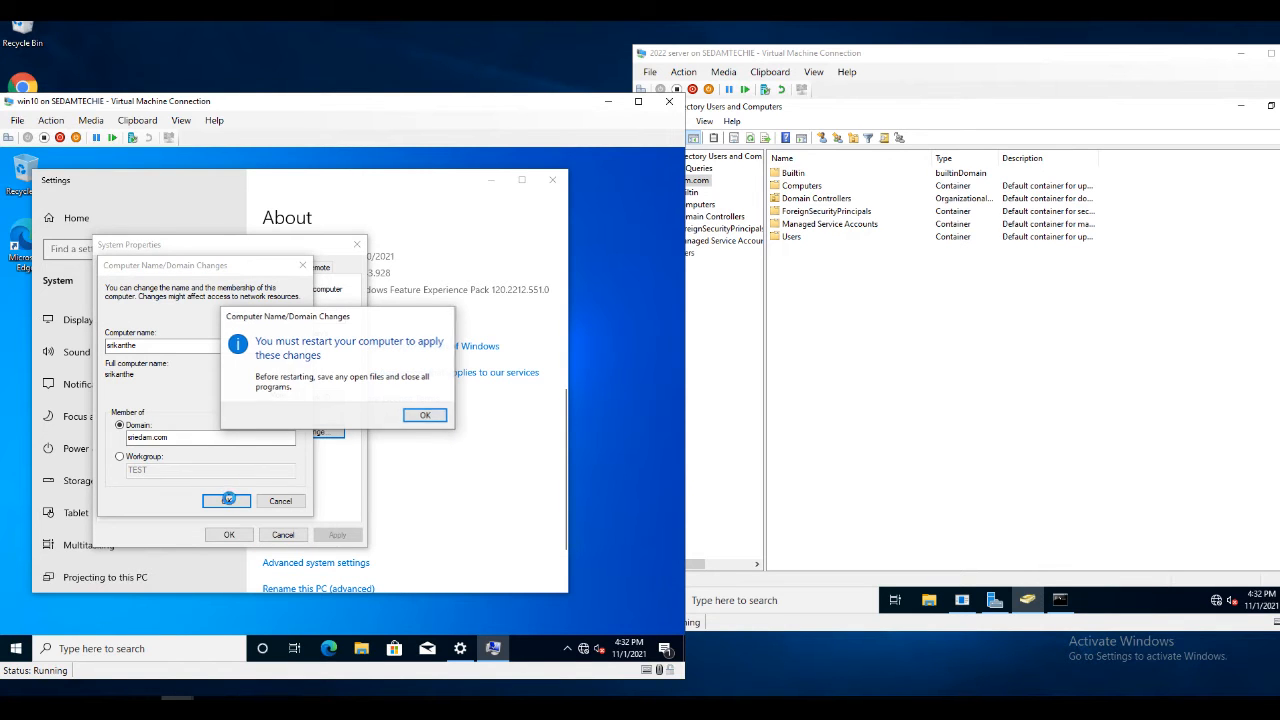
{"action": "left_click", "coordinate": [418, 416]}
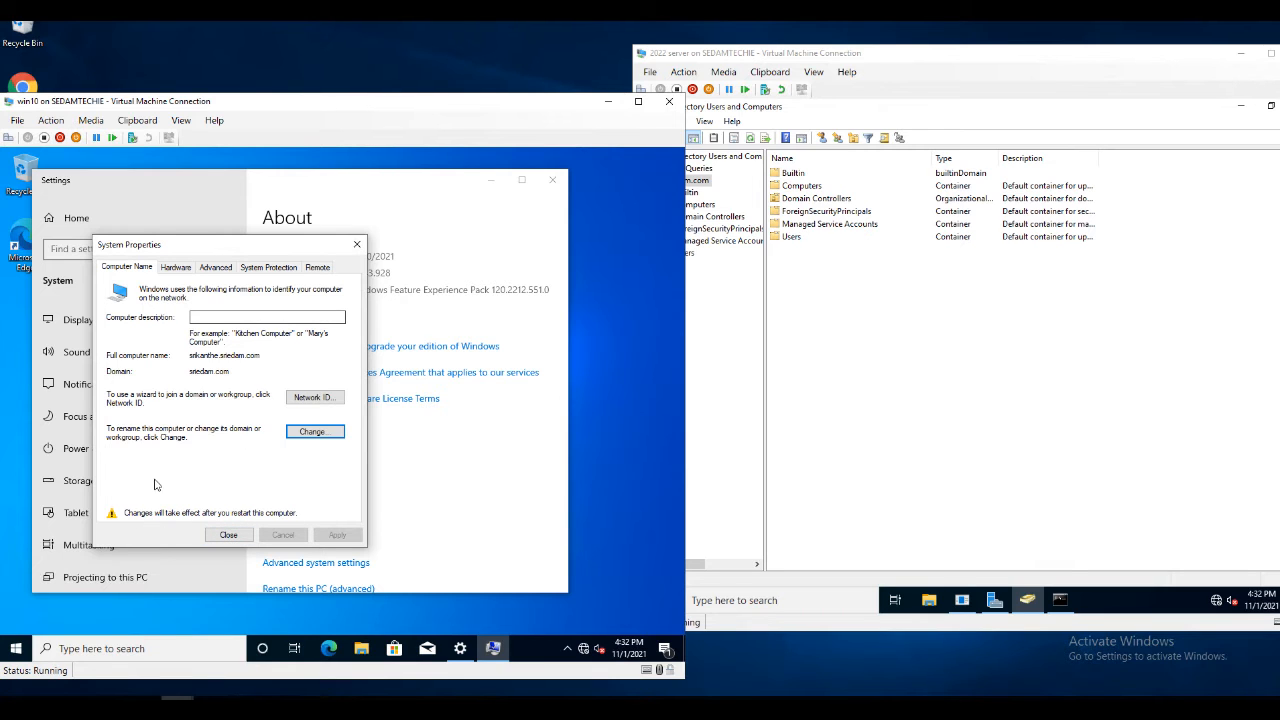
{"action": "left_click", "coordinate": [228, 535]}
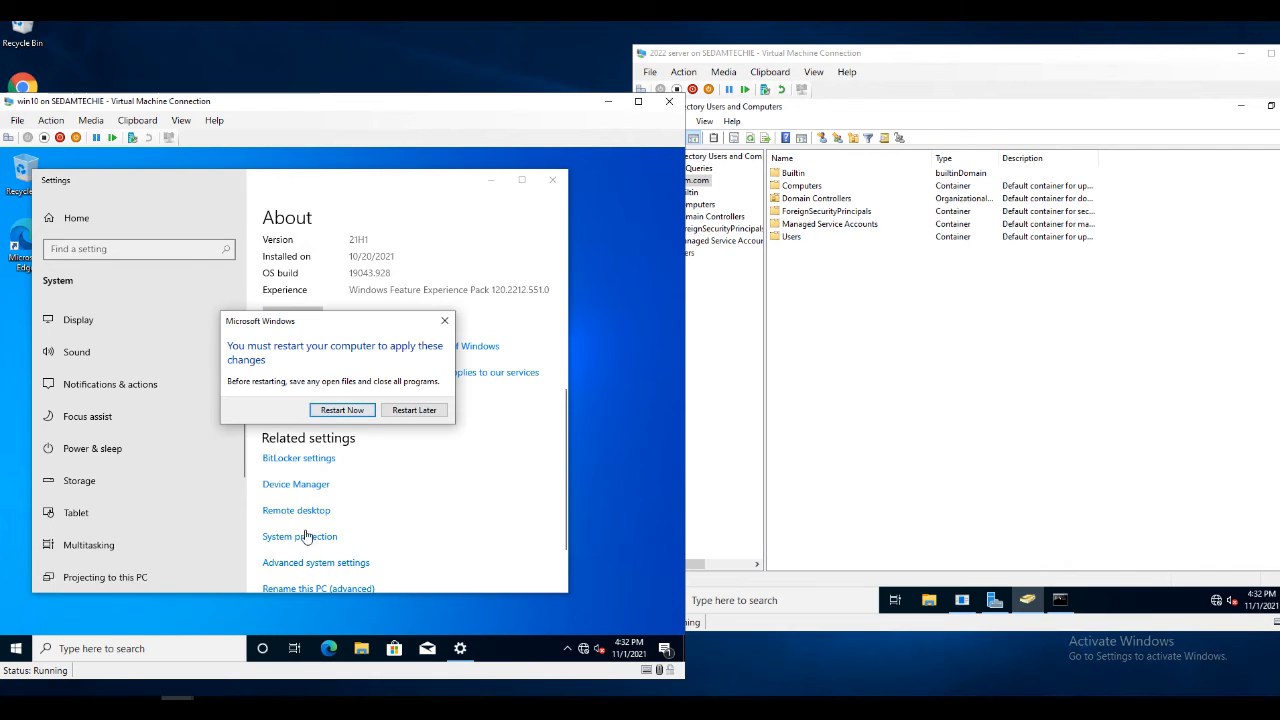
{"action": "left_click", "coordinate": [342, 410]}
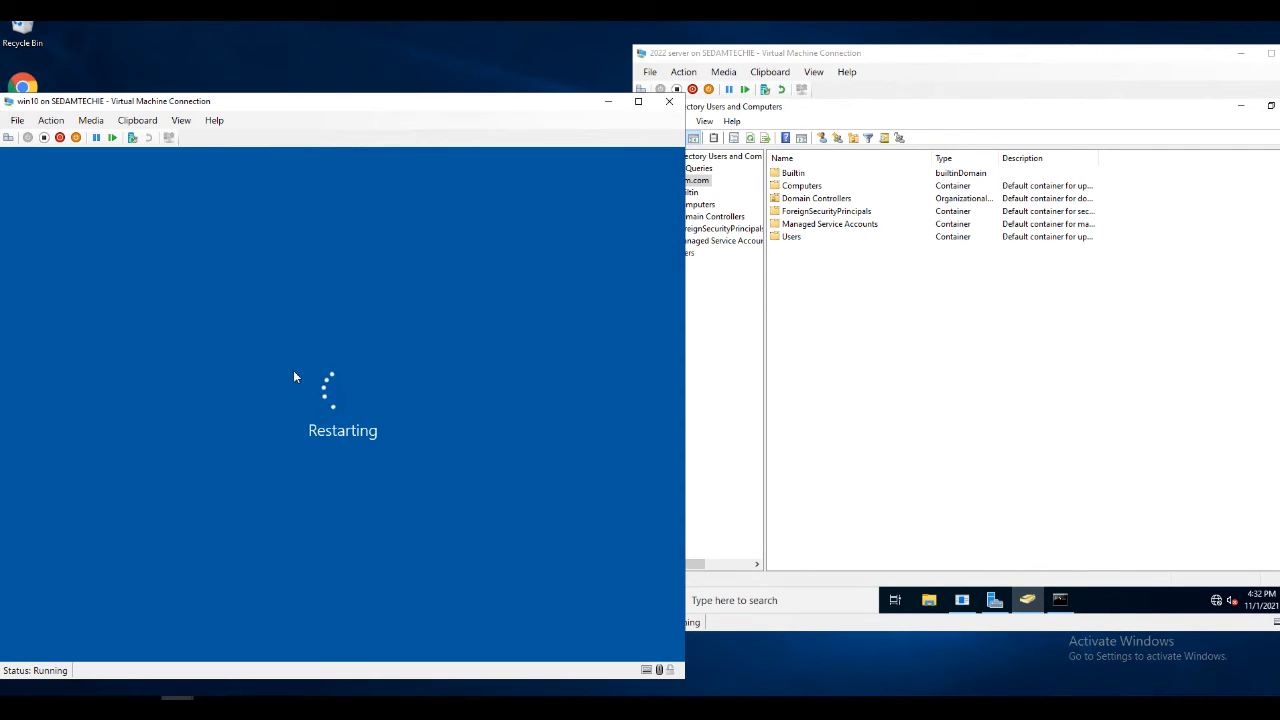
{"action": "left_click", "coordinate": [866, 314]}
{"action": "left_click", "coordinate": [794, 240]}
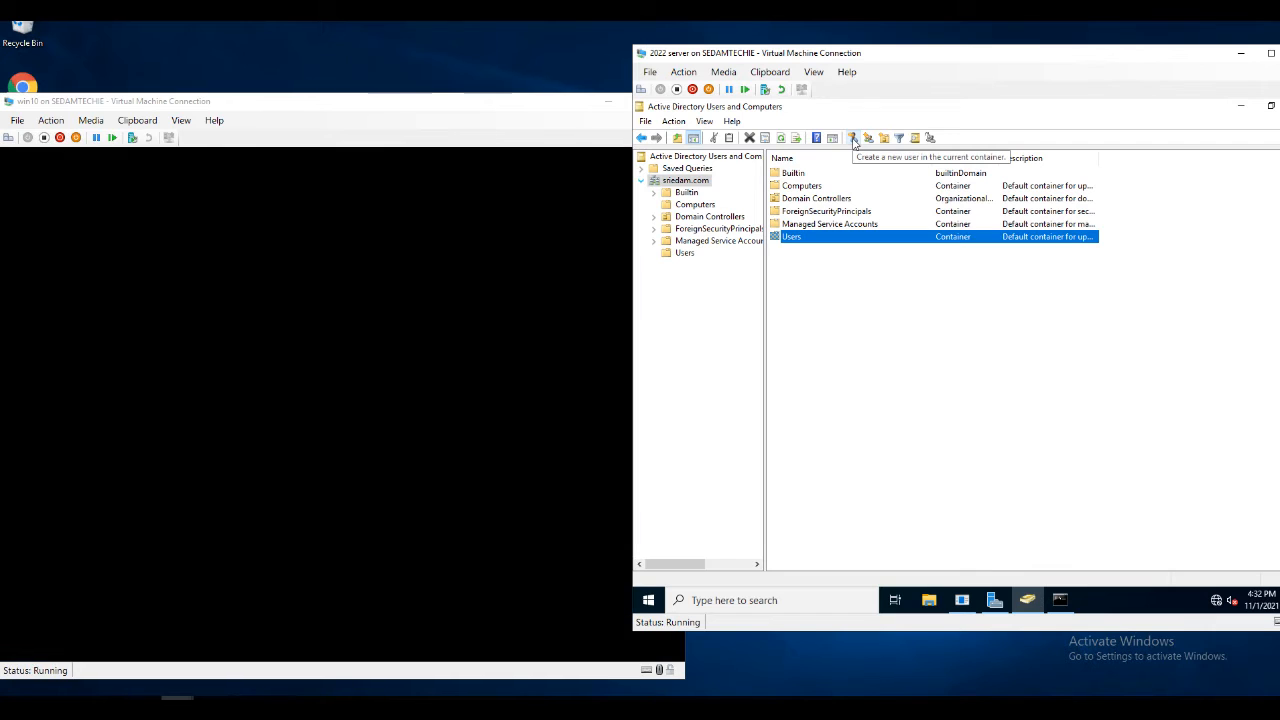
Launch Group Policy Management on the server and edit the Default Domain Policy
{"action": "left_click", "coordinate": [727, 600]}
{"action": "left_click_drag", "start_coordinate": [980, 60], "coordinate": [669, 69]}
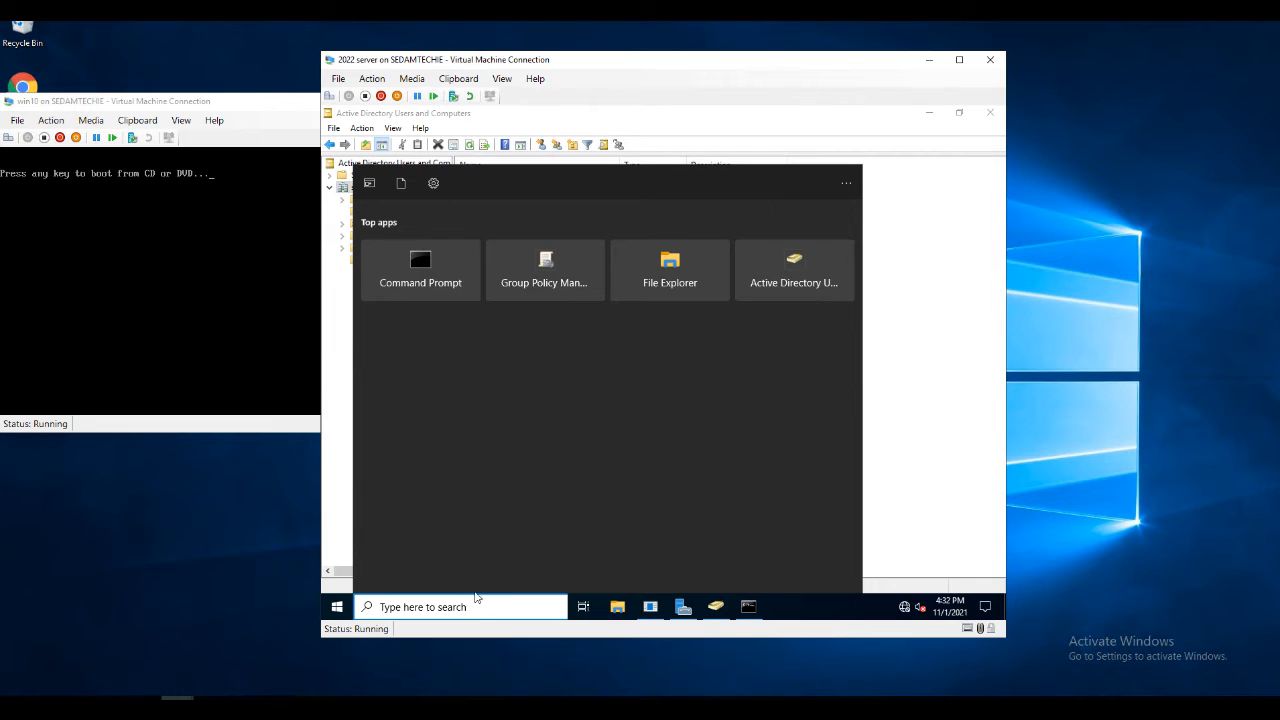
{"action": "type", "text": "group"}
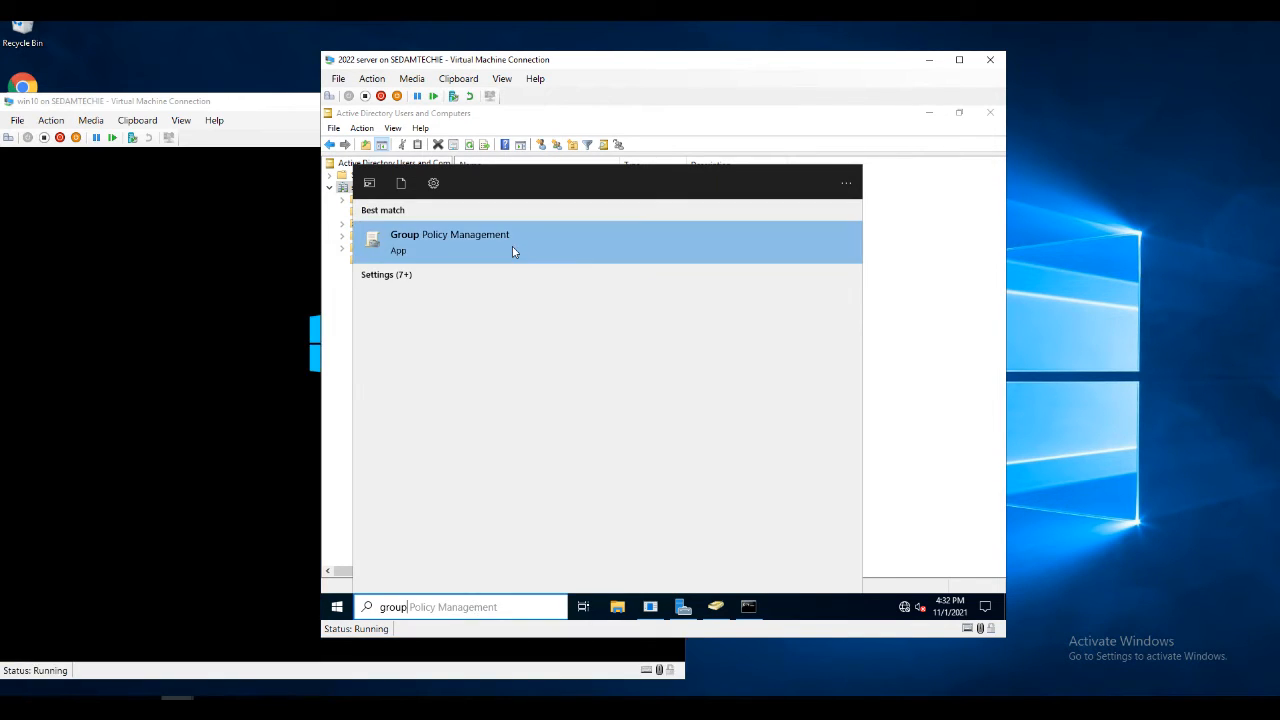
{"action": "left_click", "coordinate": [514, 248]}
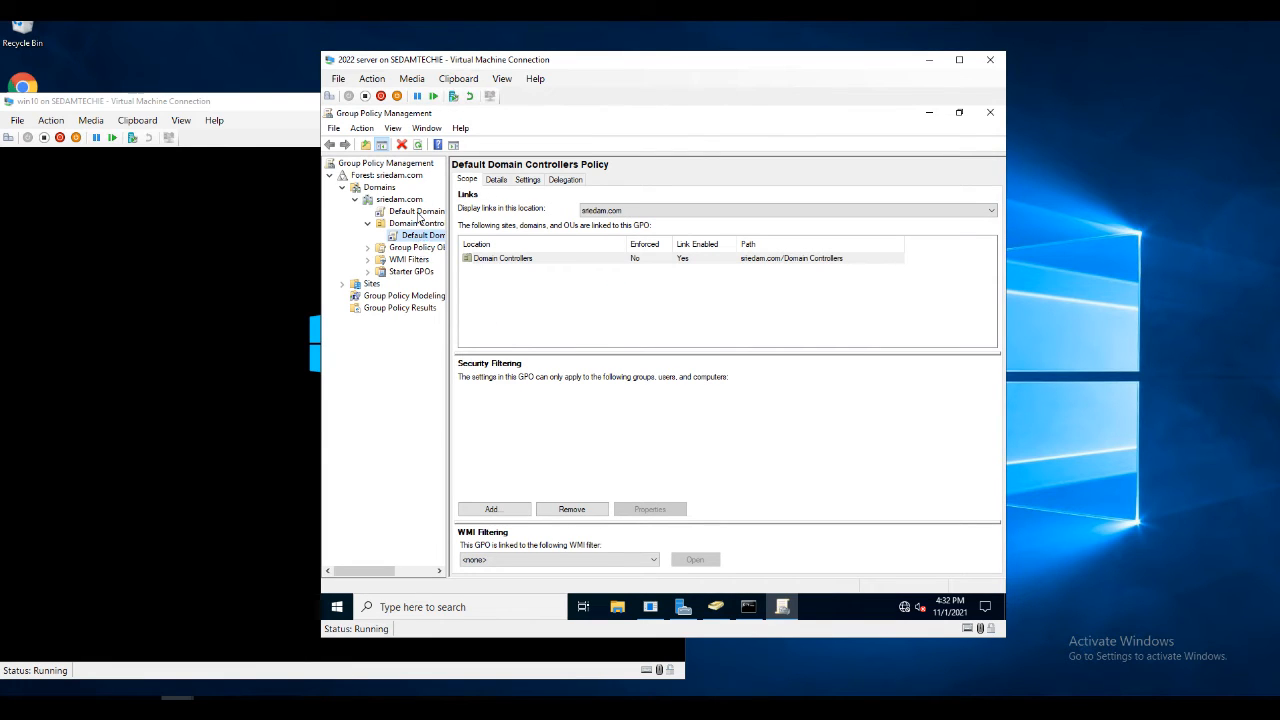
{"action": "left_click", "coordinate": [417, 212]}
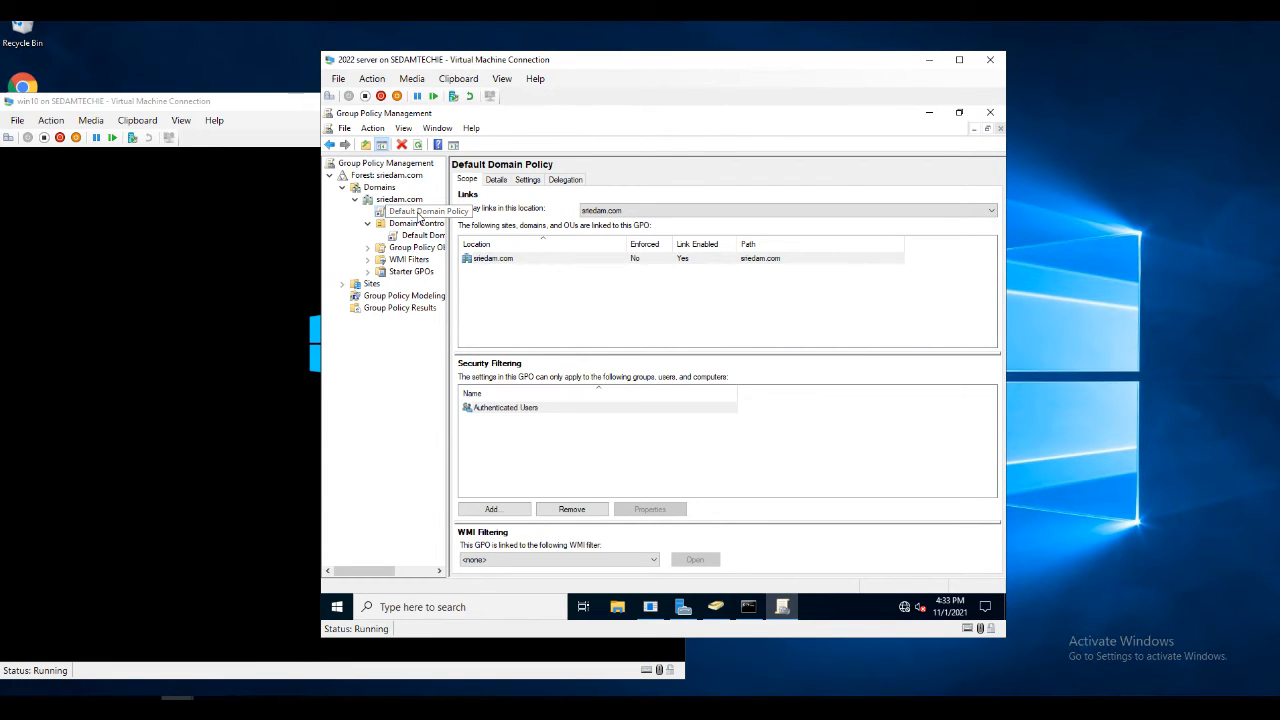
{"action": "right_click", "coordinate": [419, 215]}
{"action": "left_click", "coordinate": [433, 225]}
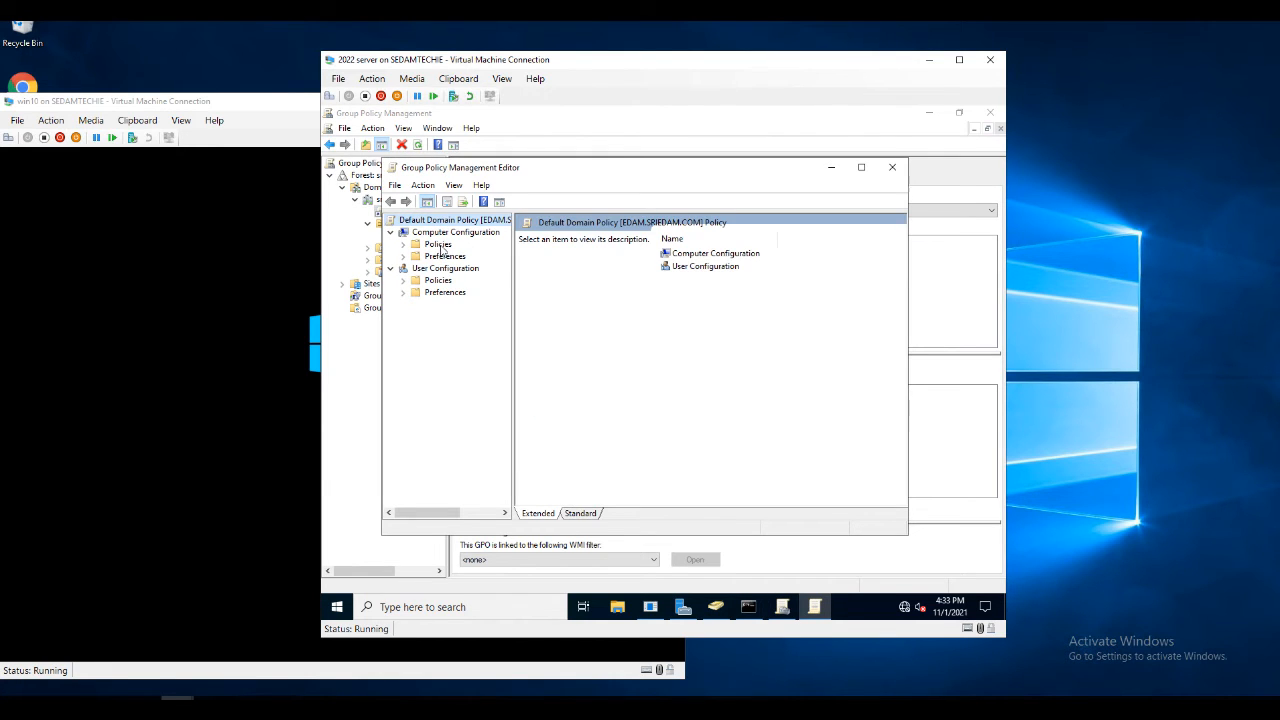
Expand Computer Configuration to Security Settings > Account Policies and open Password Policy
{"action": "left_click", "coordinate": [438, 246]}
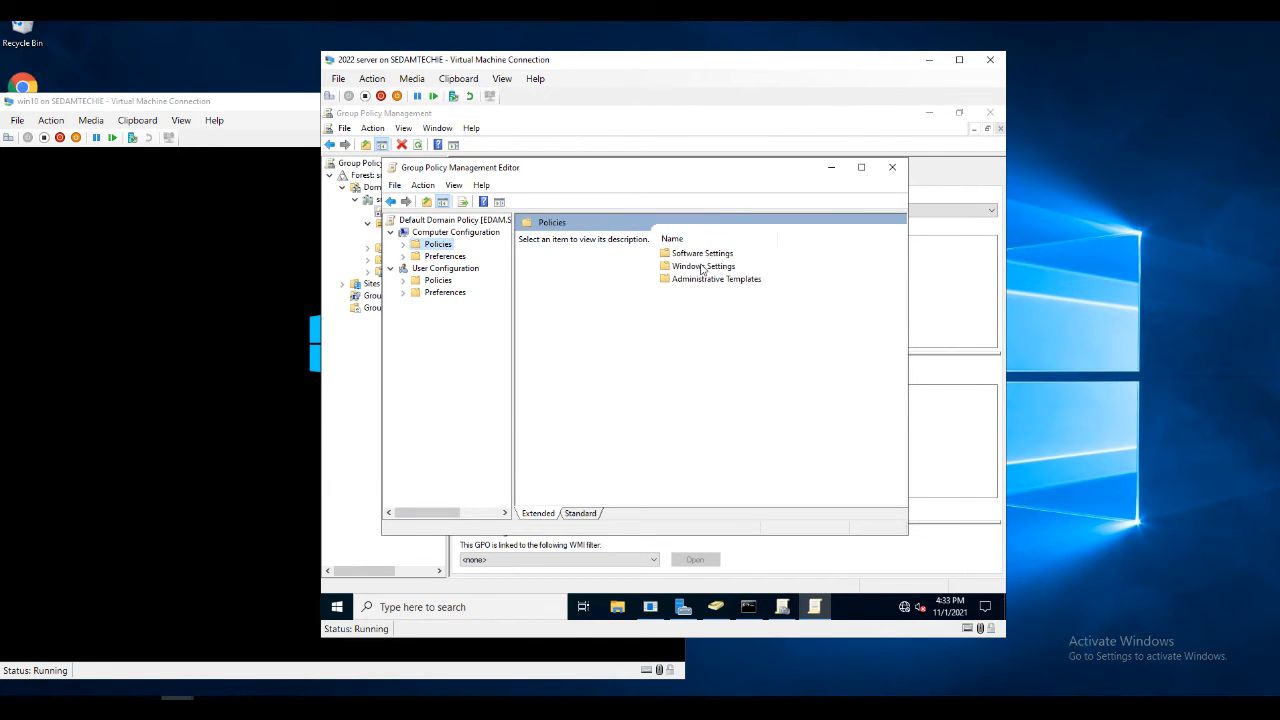
{"action": "double_click", "coordinate": [696, 267]}
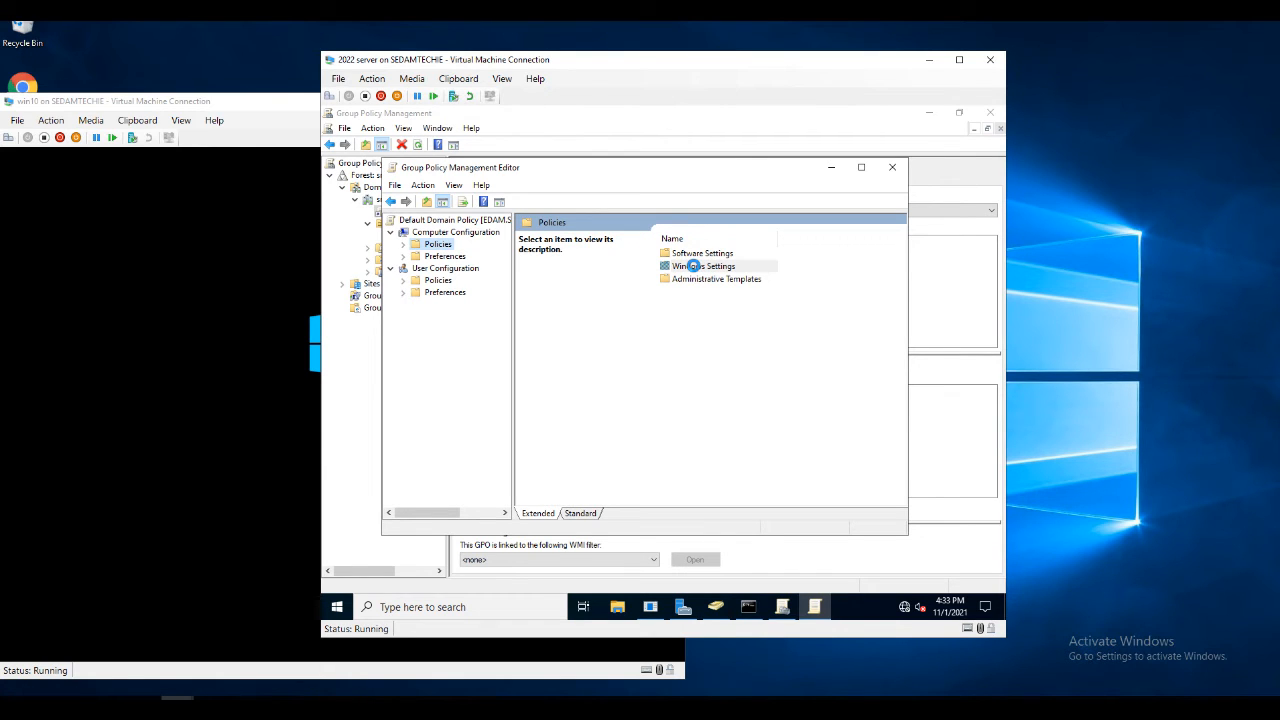
{"action": "left_click", "coordinate": [695, 267]}
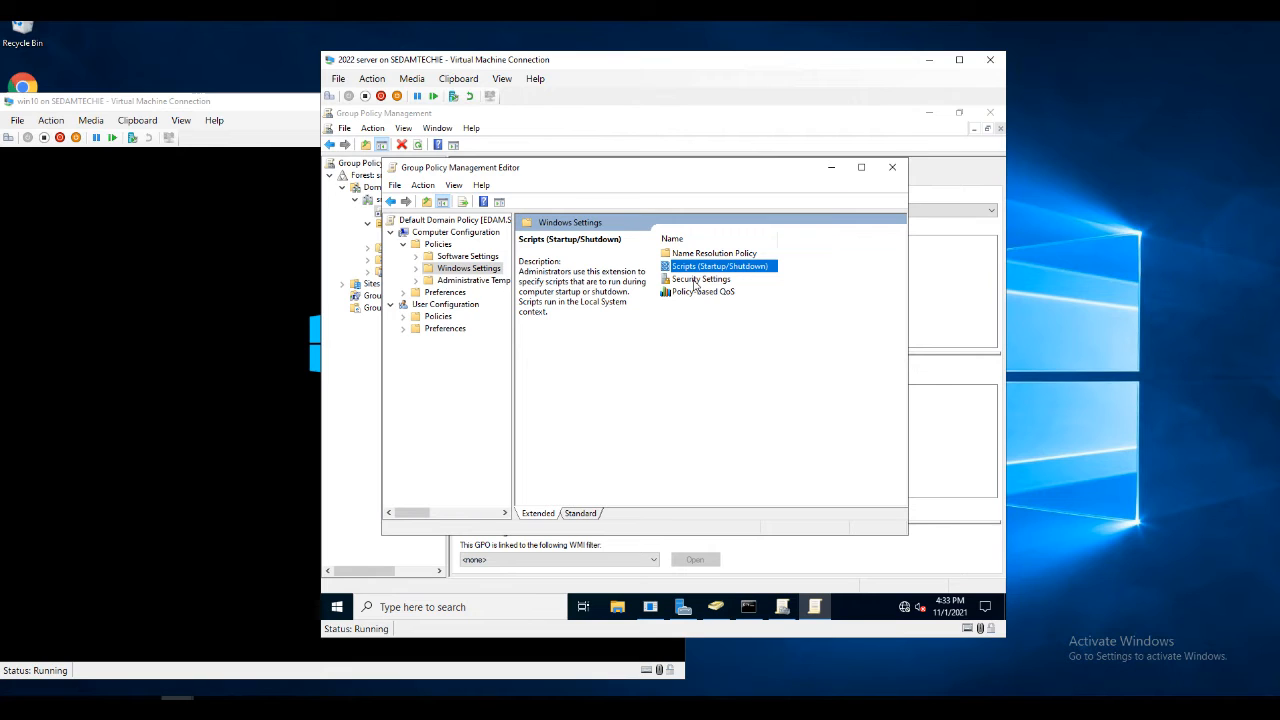
{"action": "double_click", "coordinate": [695, 280]}
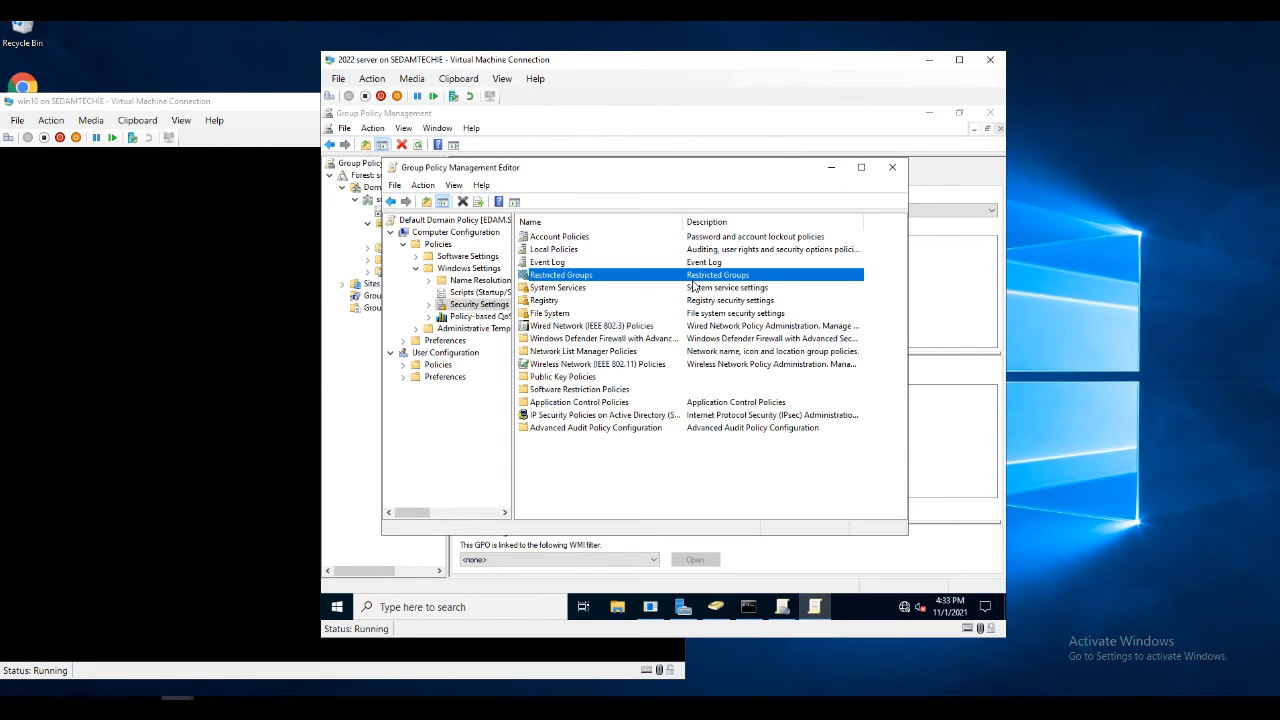
{"action": "double_click", "coordinate": [550, 251]}
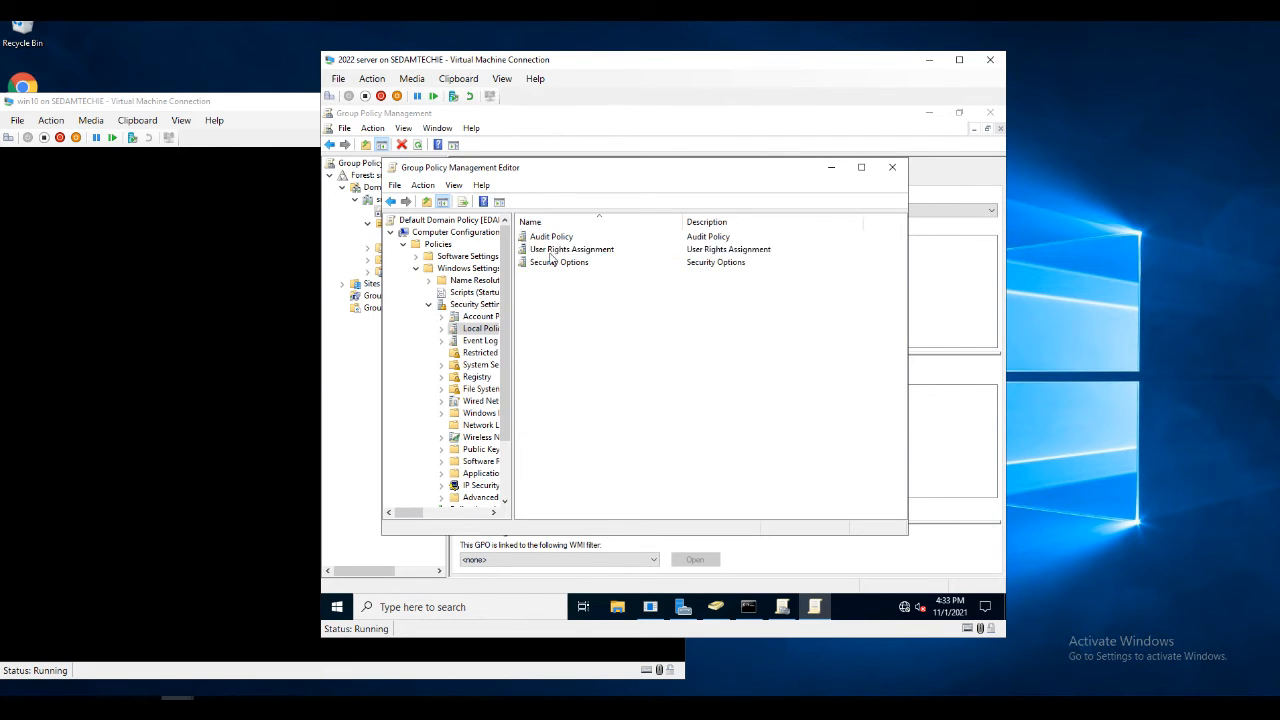
{"action": "left_click", "coordinate": [550, 251]}
{"action": "left_click", "coordinate": [478, 316]}
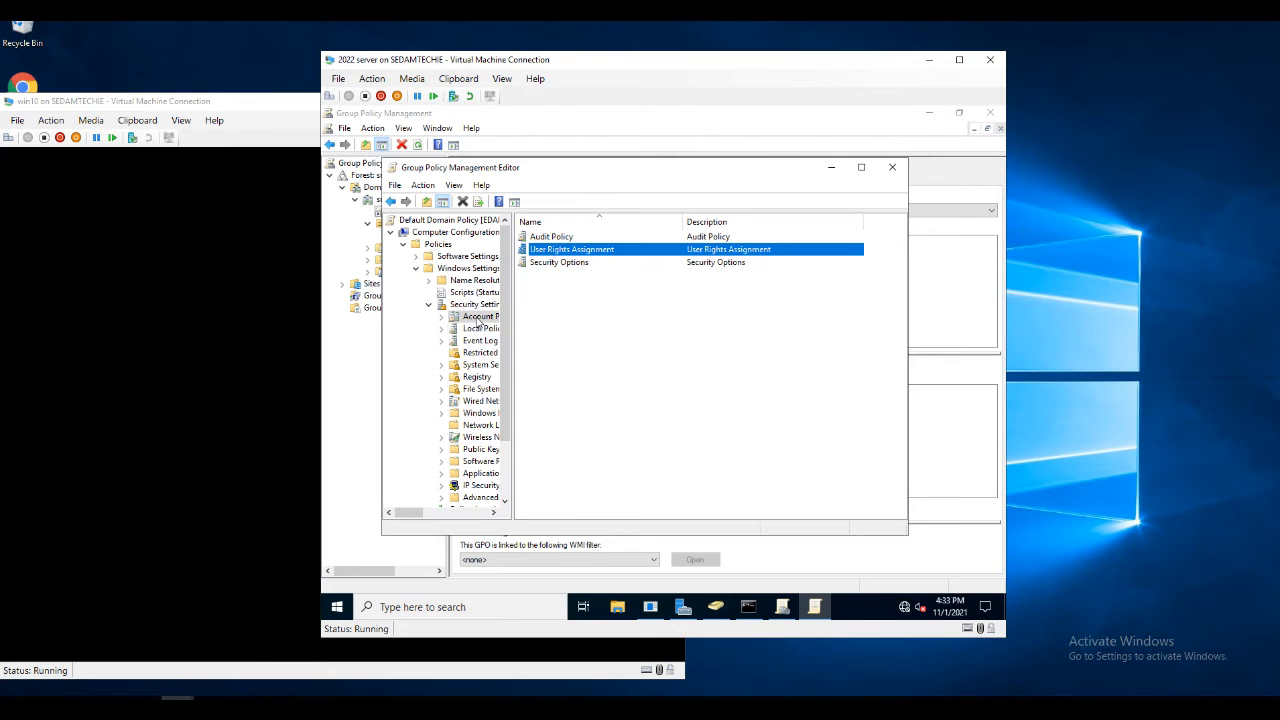
{"action": "double_click", "coordinate": [551, 240]}
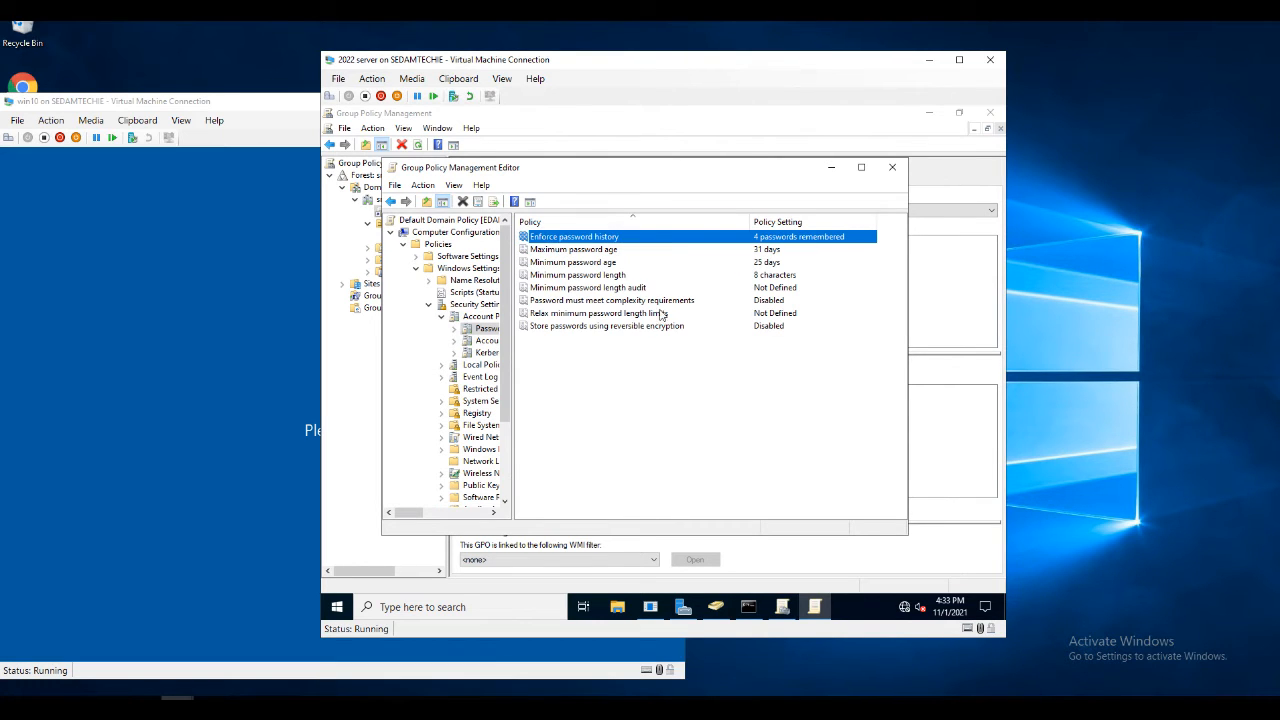
Set Enforce password history to remember 2 passwords and confirm
{"action": "double_click", "coordinate": [572, 240]}
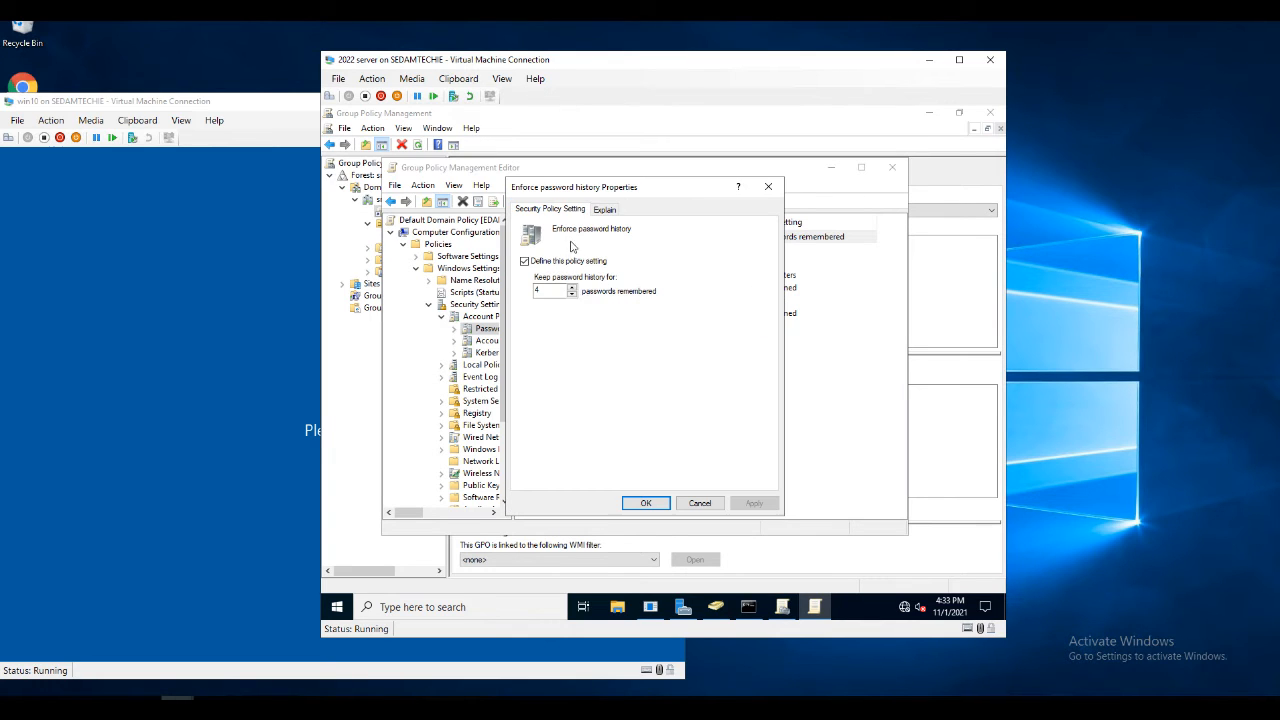
{"action": "left_click_drag", "start_coordinate": [544, 289], "coordinate": [479, 289]}
{"action": "type", "text": "2"}
{"action": "left_click", "coordinate": [656, 504]}
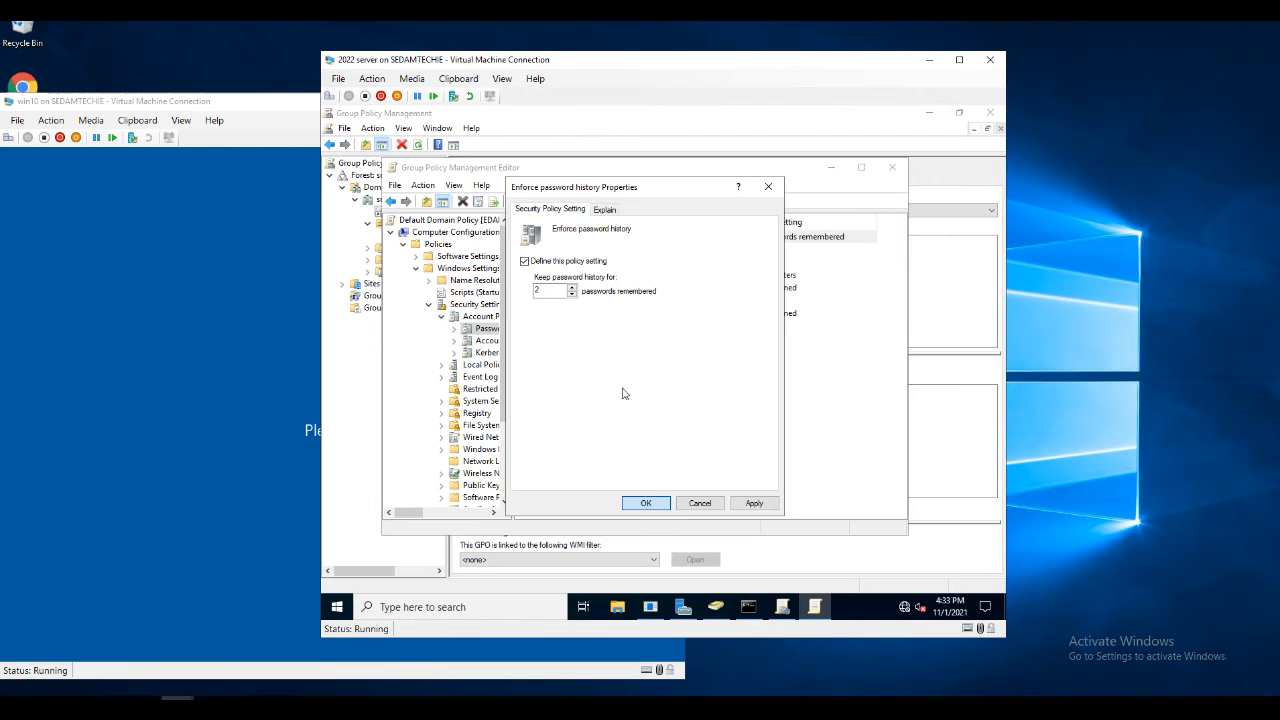
{"action": "left_click", "coordinate": [590, 251]}
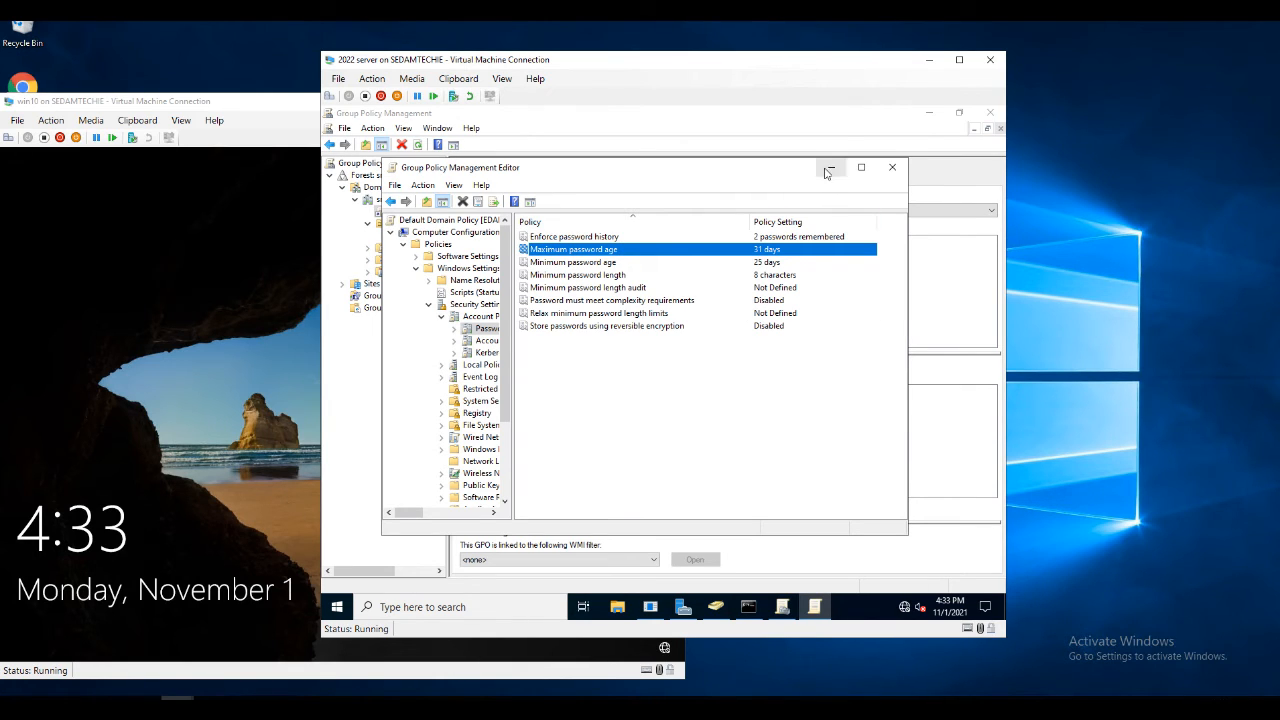
Close the policy editor and launch Command Prompt as administrator
{"action": "left_click", "coordinate": [892, 167]}
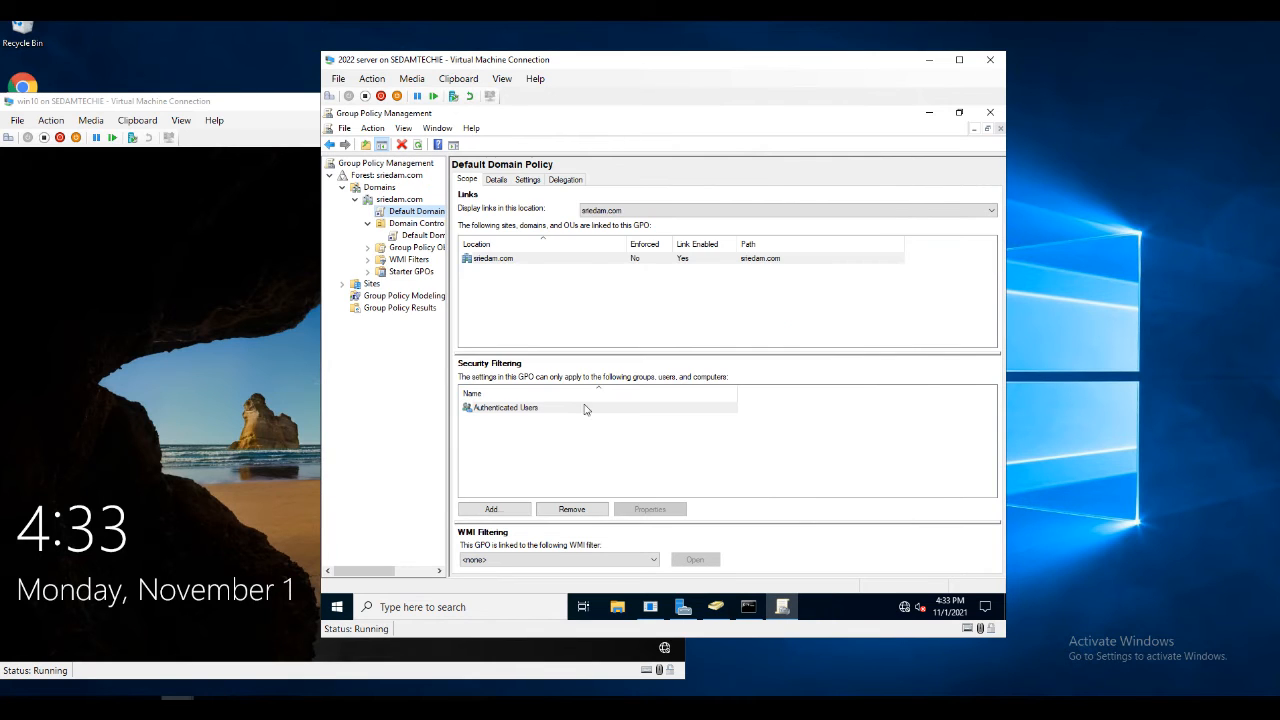
{"action": "left_click", "coordinate": [425, 606]}
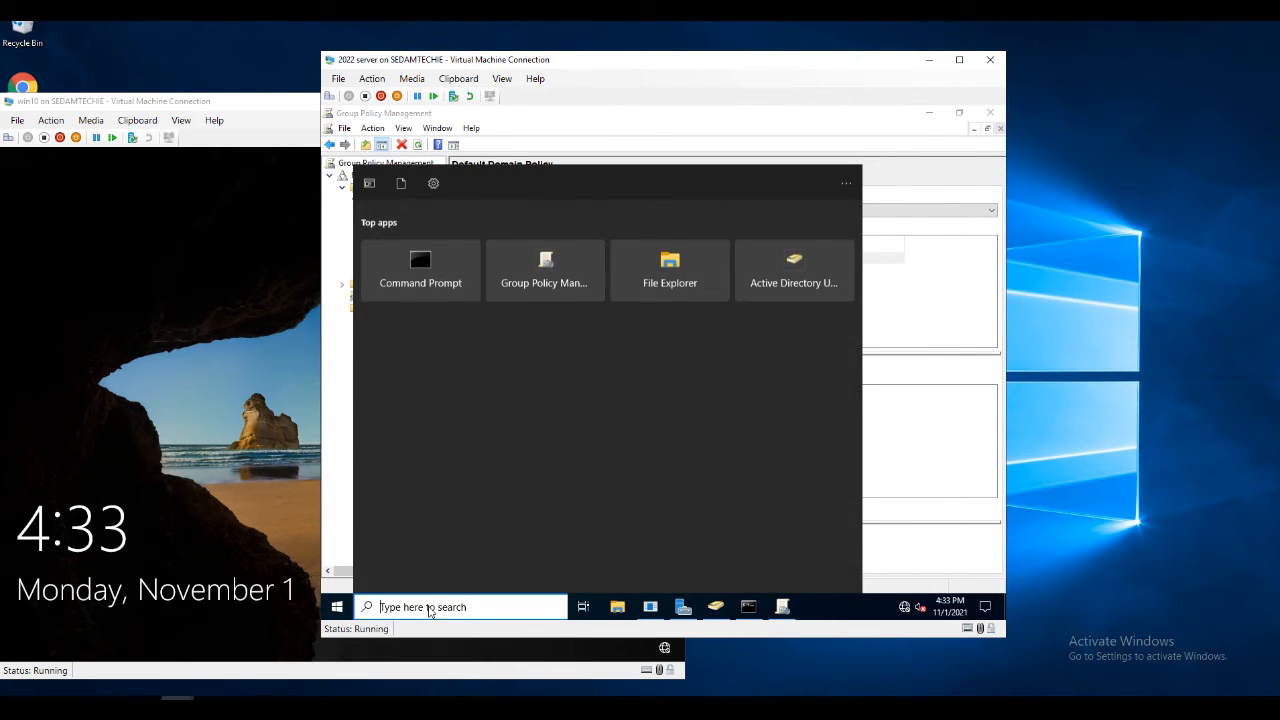
{"action": "type", "text": "cmd"}
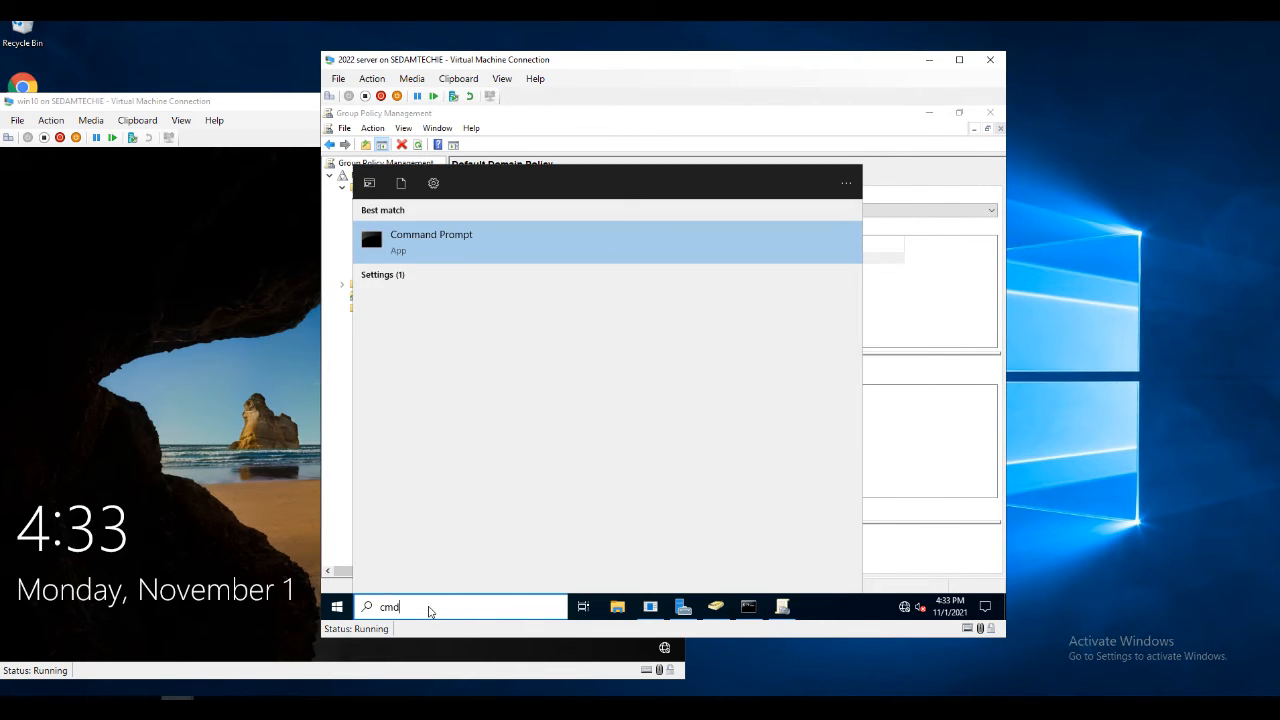
{"action": "right_click", "coordinate": [463, 251]}
{"action": "left_click", "coordinate": [465, 258]}
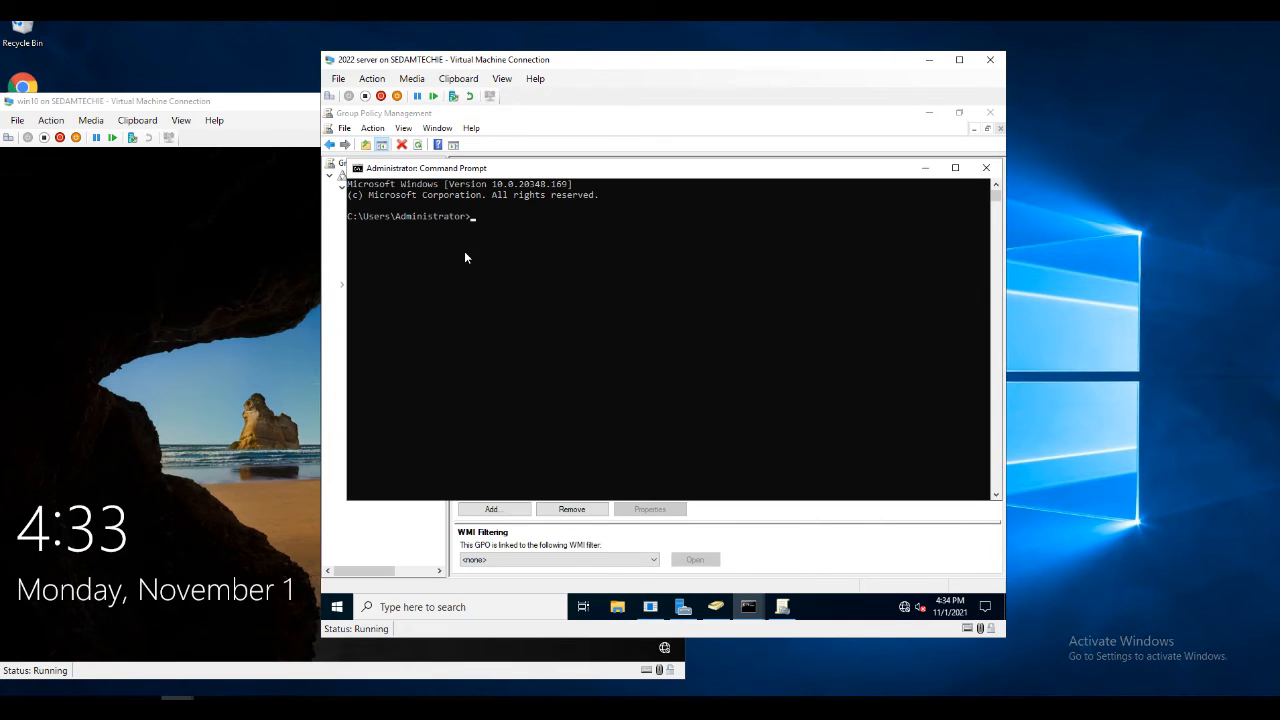
Run gpupdate /force to apply the updated policy, then close Command Prompt
{"action": "type", "text": "gpupdate /force"}
{"action": "key", "text": "Return"}
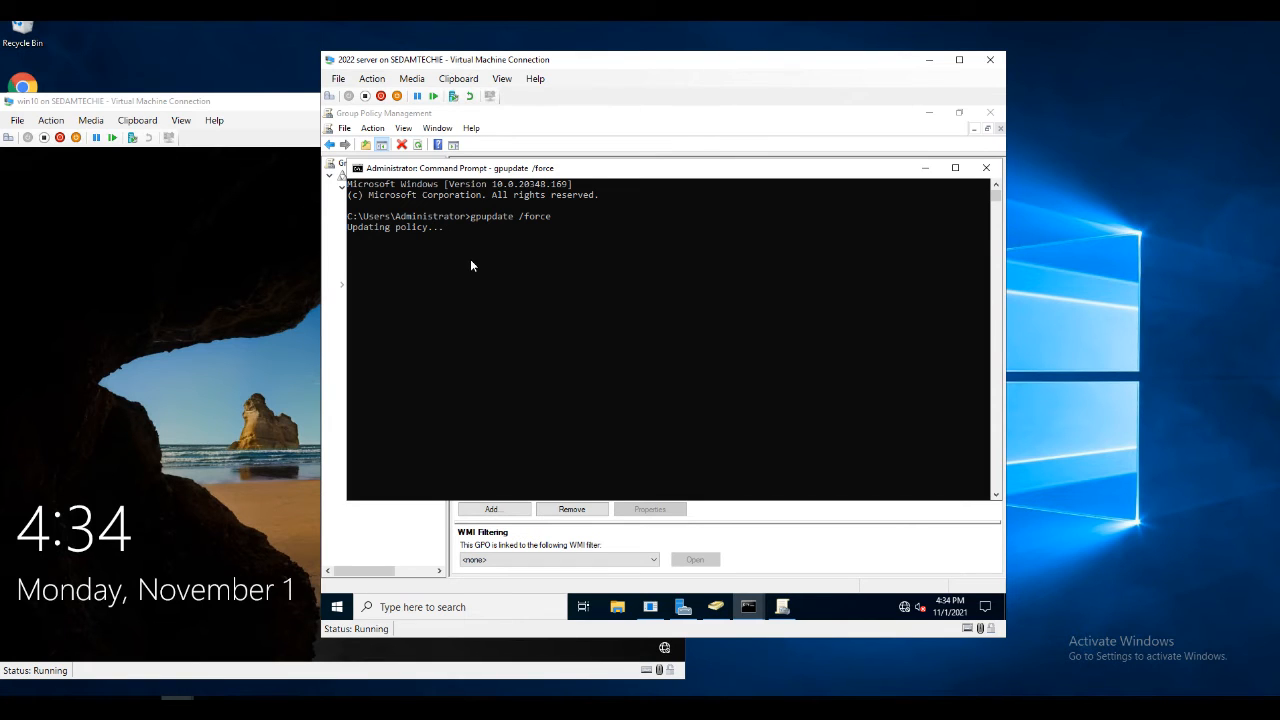
{"action": "left_click", "coordinate": [987, 170]}
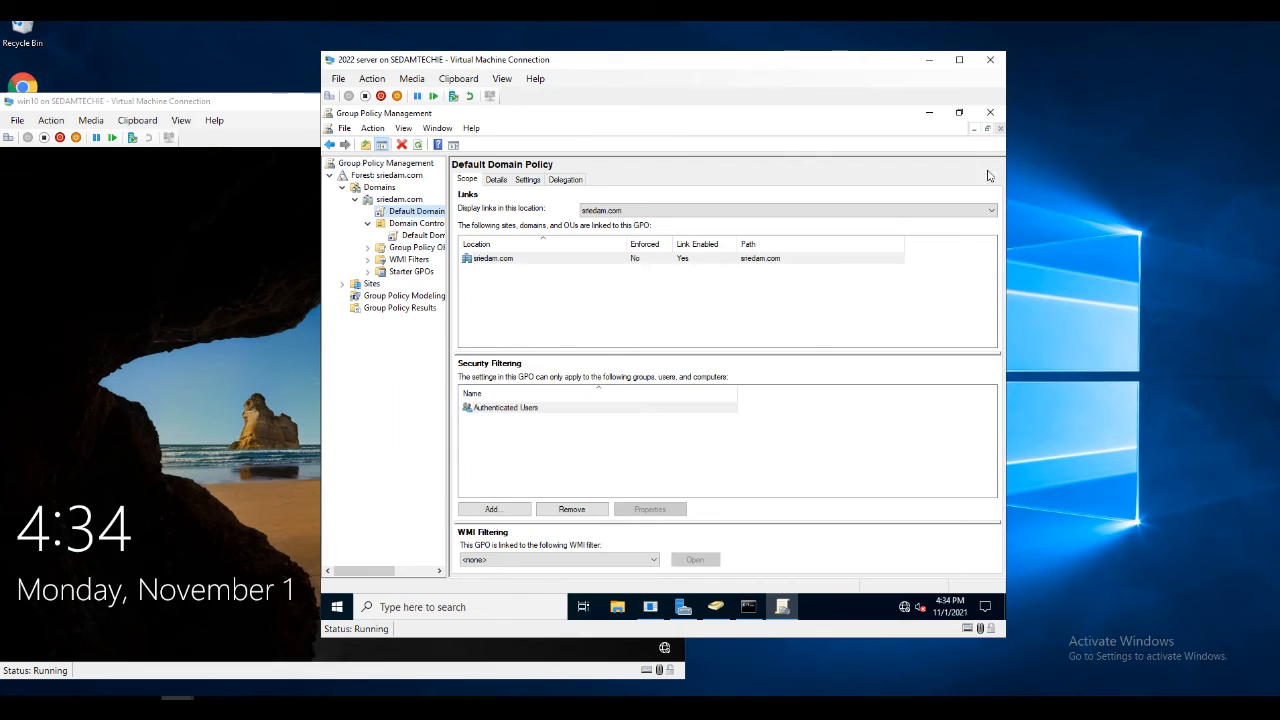
In Active Directory Users and Computers, choose New > User in the Users container
{"action": "left_click", "coordinate": [716, 607]}
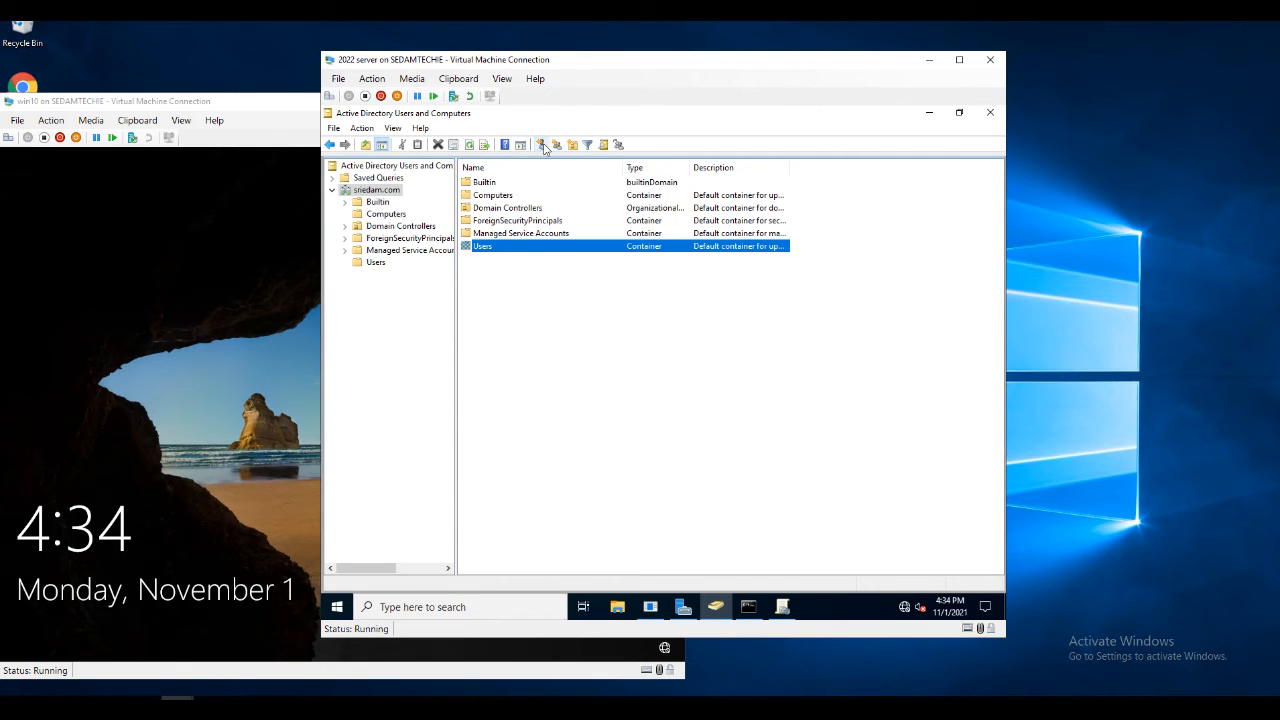
{"action": "left_click", "coordinate": [381, 263]}
{"action": "right_click", "coordinate": [383, 263]}
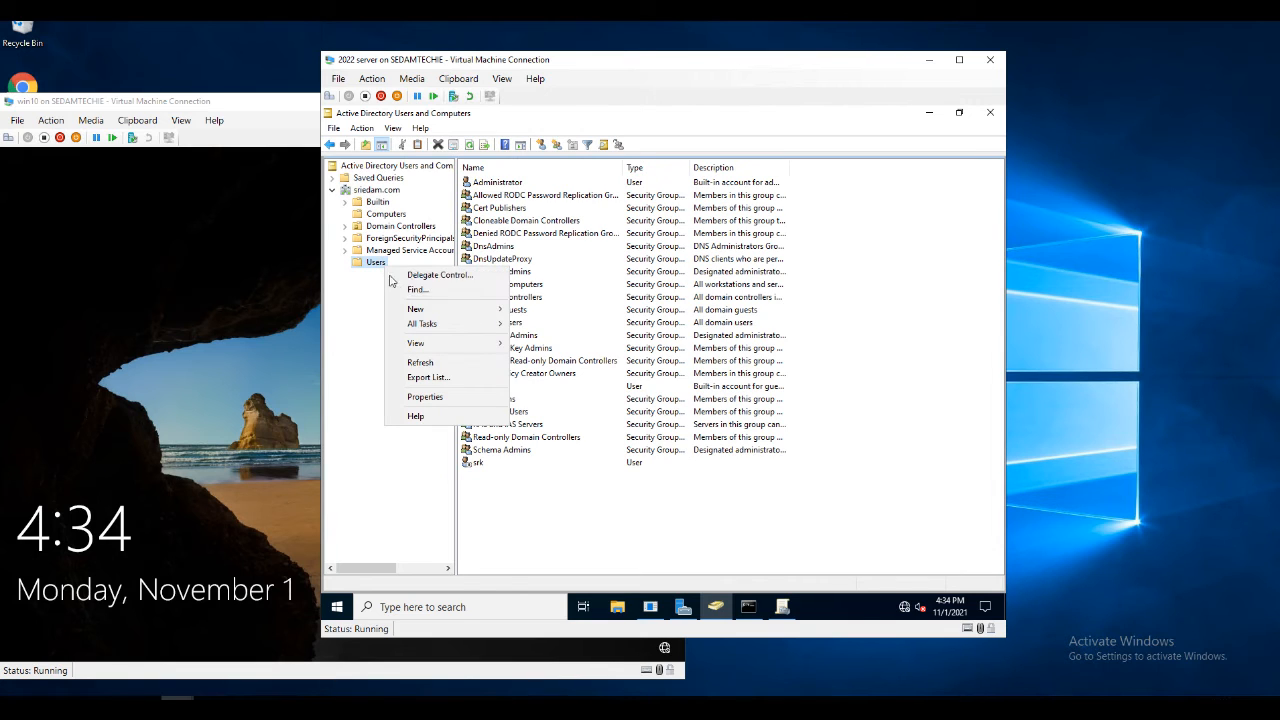
{"action": "mouse_move", "coordinate": [430, 309]}
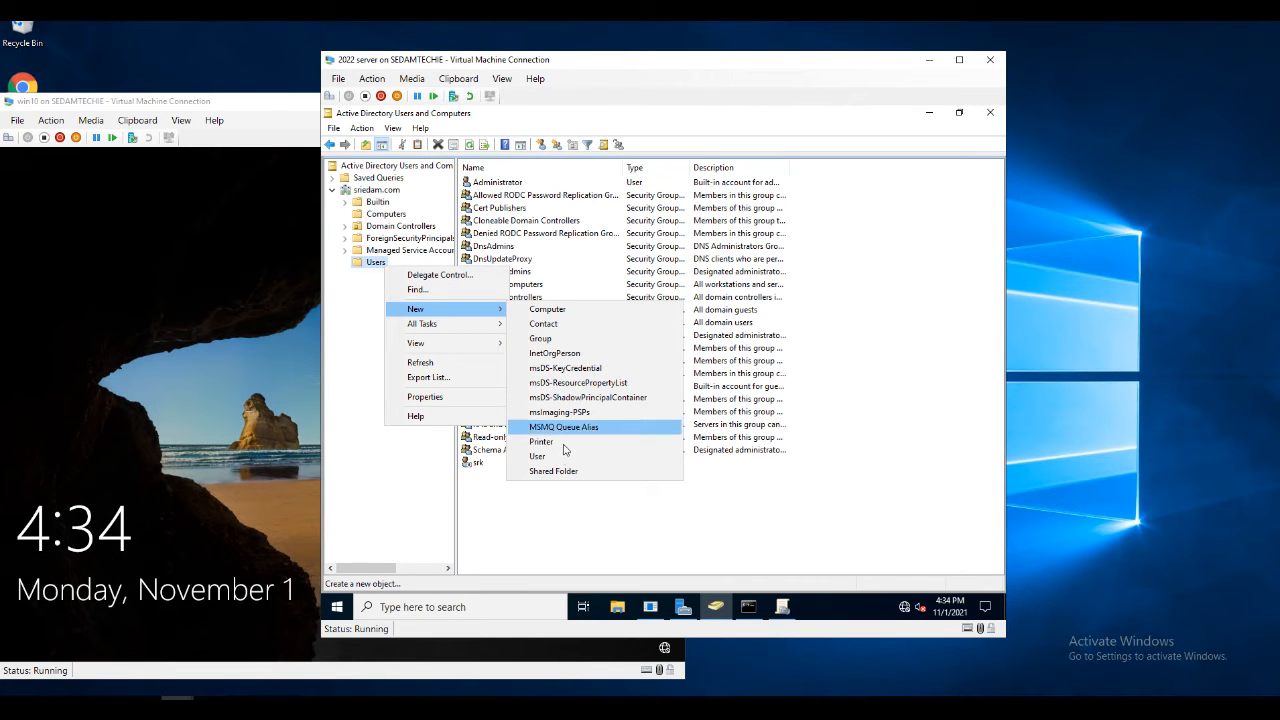
{"action": "left_click", "coordinate": [491, 500]}
{"action": "right_click", "coordinate": [490, 500]}
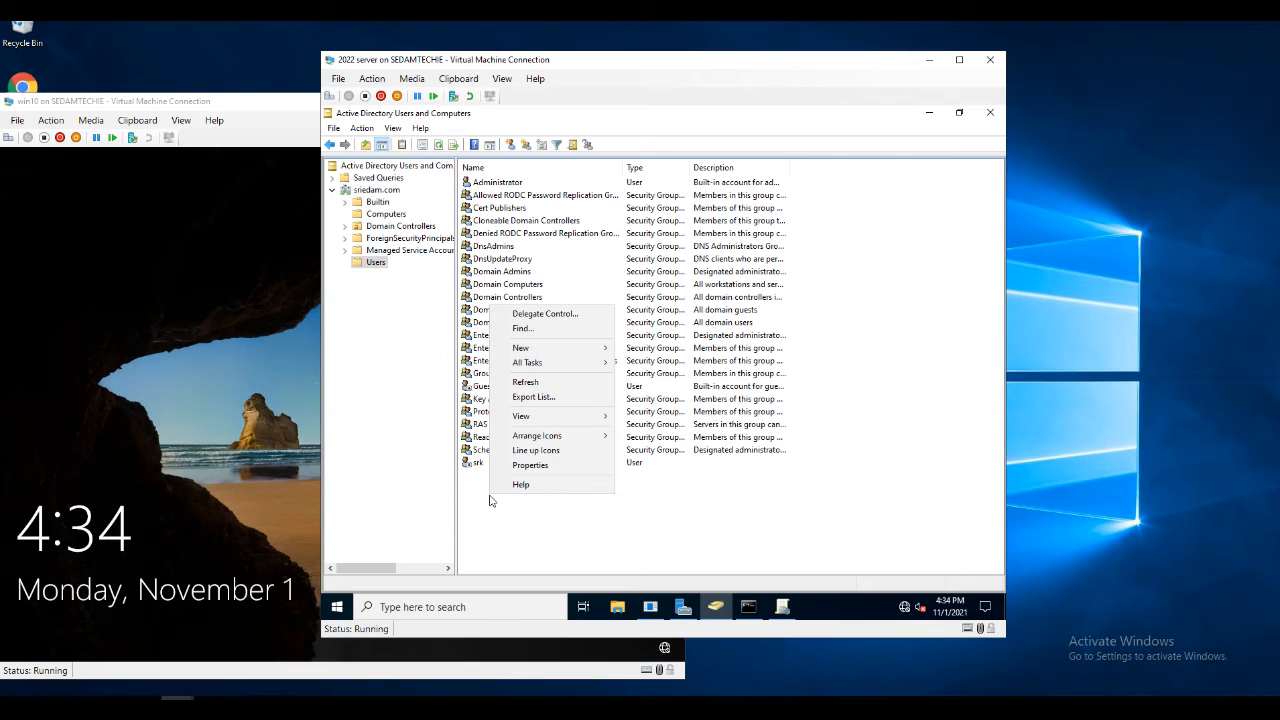
{"action": "mouse_move", "coordinate": [556, 348]}
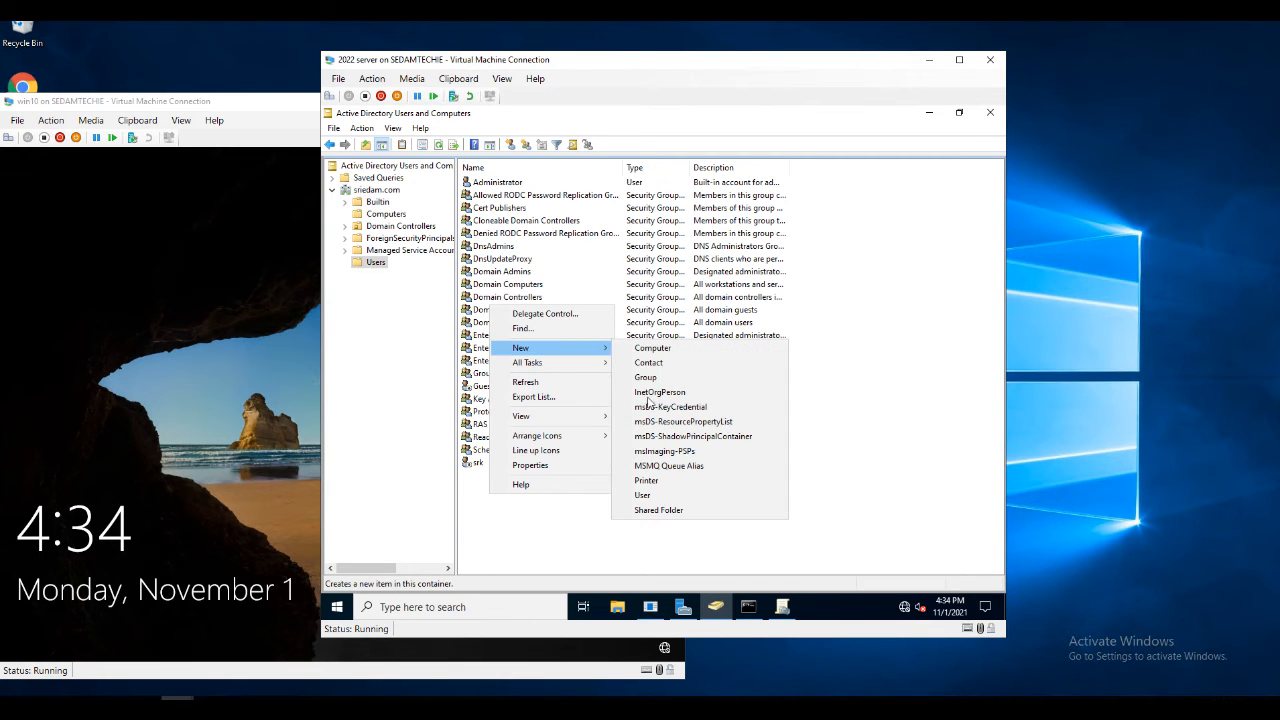
{"action": "left_click", "coordinate": [641, 495]}
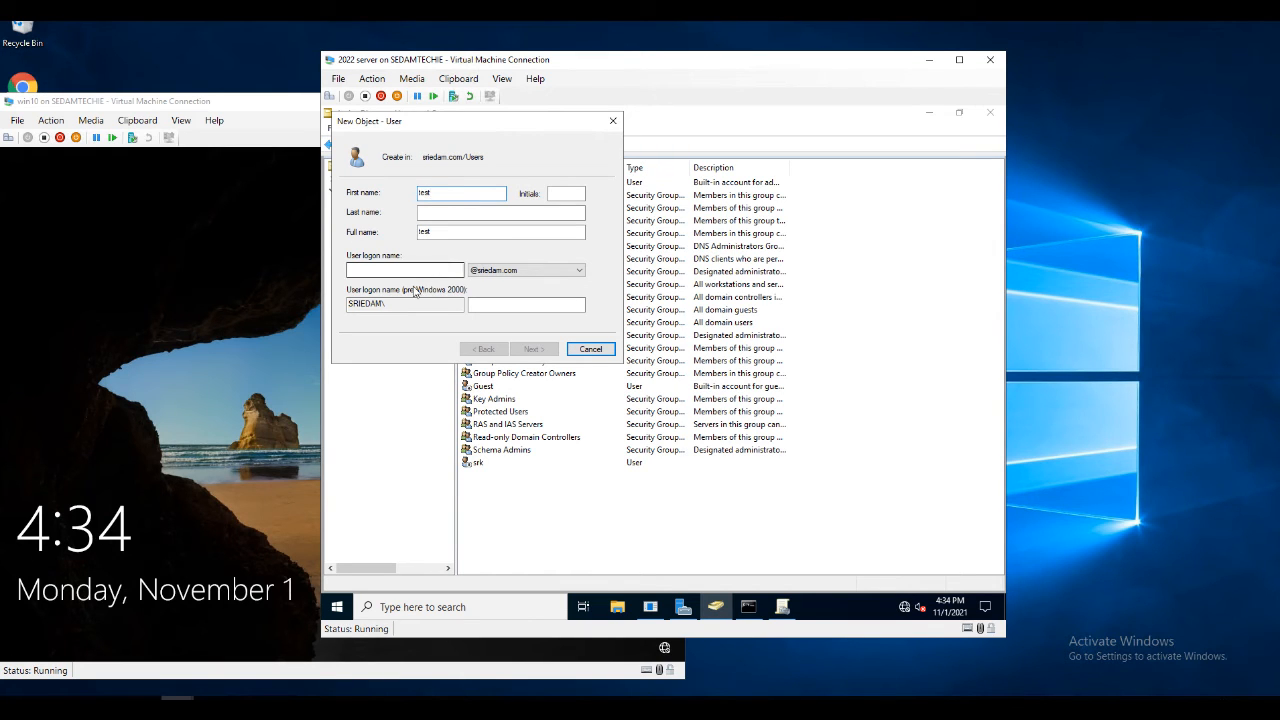
Enter the logon name 'estest' and adjust the new user's password options
{"action": "left_click", "coordinate": [431, 272]}
{"action": "type", "text": "es"}
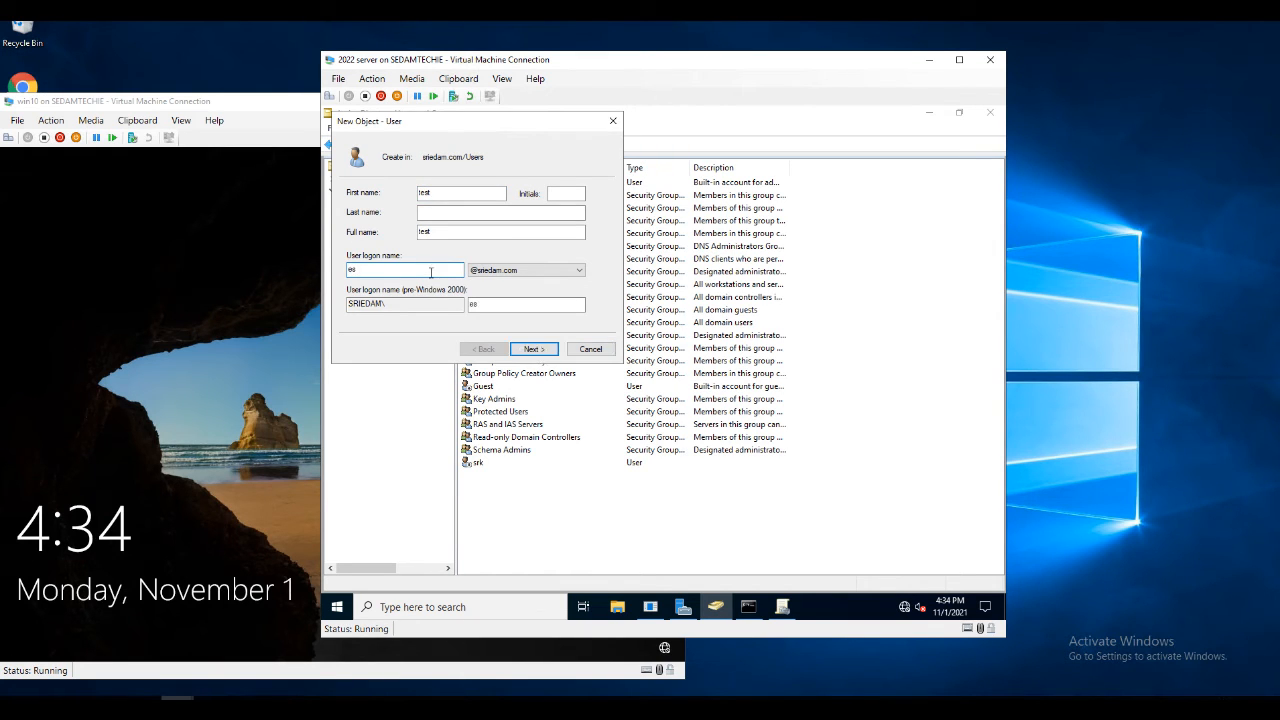
{"action": "type", "text": "test1"}
{"action": "left_click", "coordinate": [533, 349]}
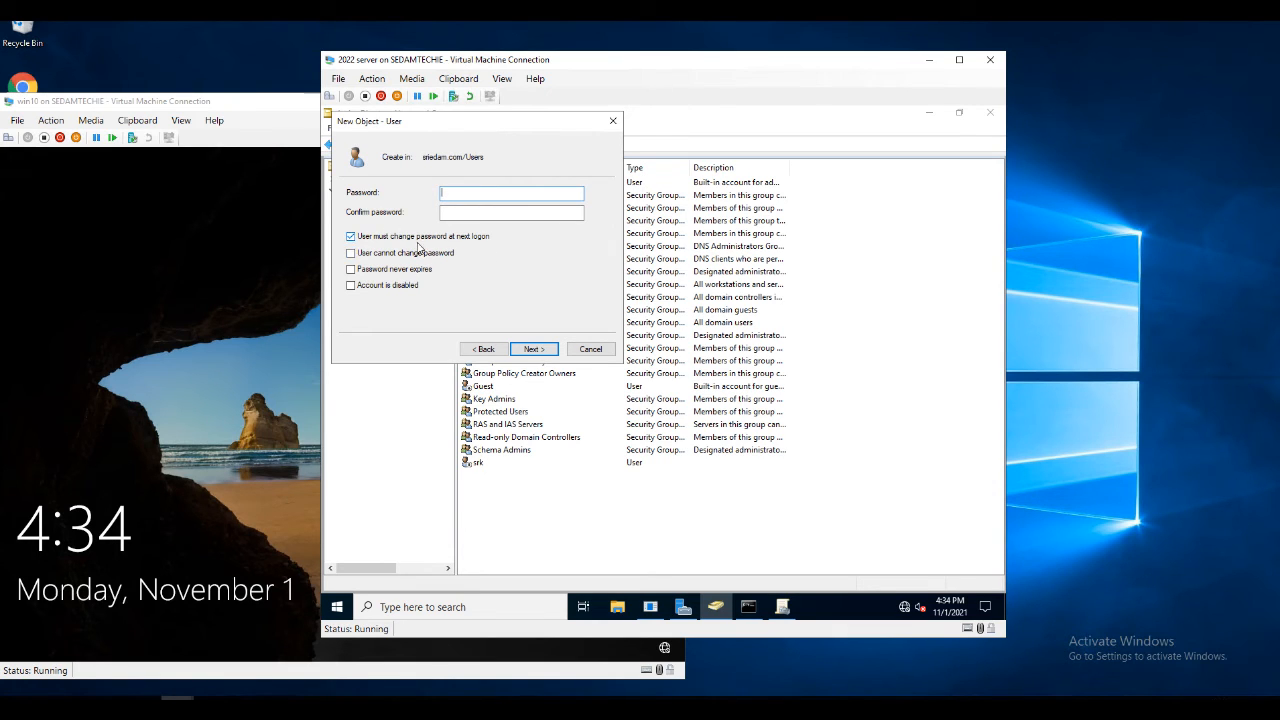
{"action": "left_click", "coordinate": [351, 236]}
{"action": "left_click", "coordinate": [351, 253]}
{"action": "left_click", "coordinate": [351, 253]}
{"action": "left_click", "coordinate": [351, 269]}
{"action": "left_click", "coordinate": [351, 269]}
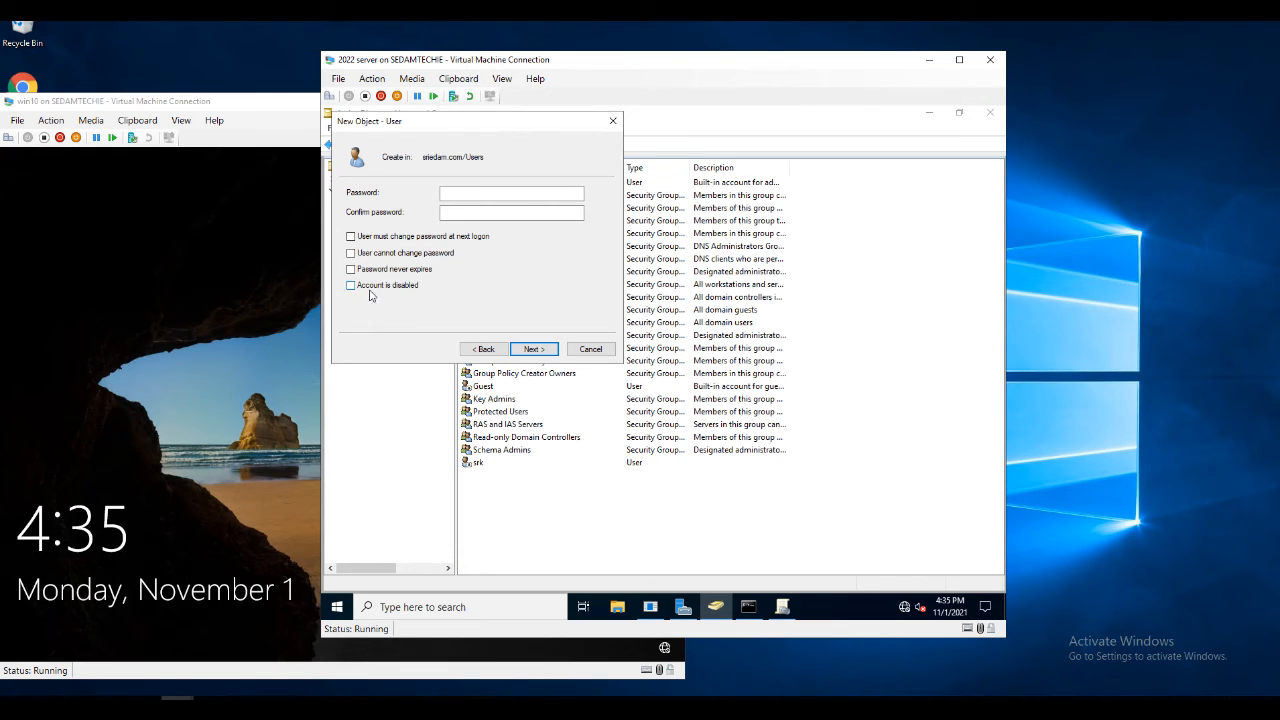
Enter and confirm the password, and finish creating user test
{"action": "left_click", "coordinate": [490, 194]}
{"action": "key", "text": "Tab"}
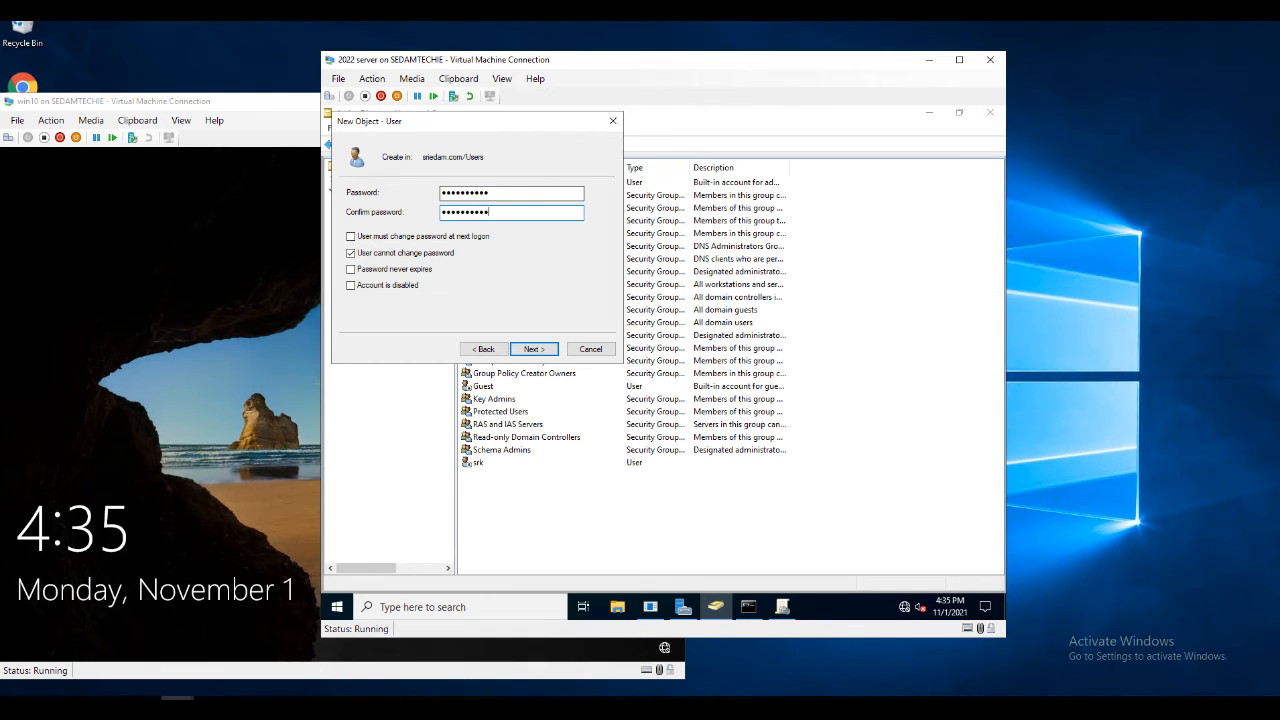
{"action": "left_click", "coordinate": [543, 352]}
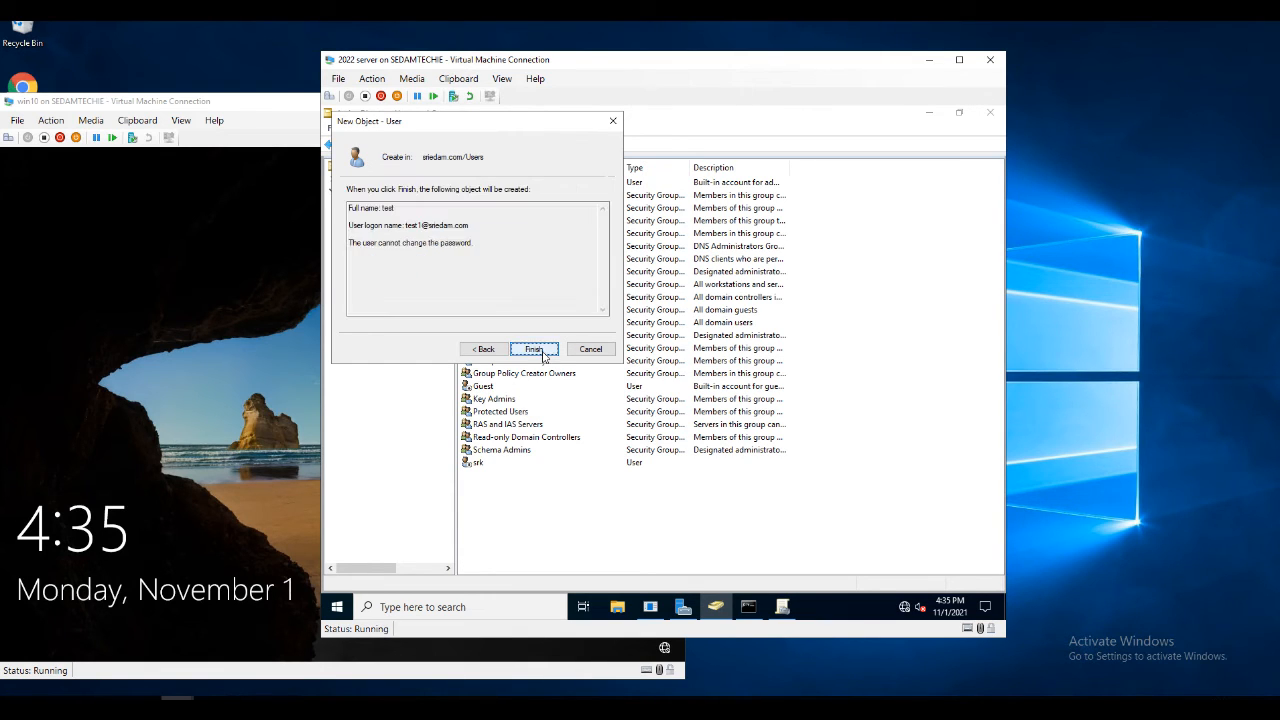
{"action": "left_click", "coordinate": [535, 350]}
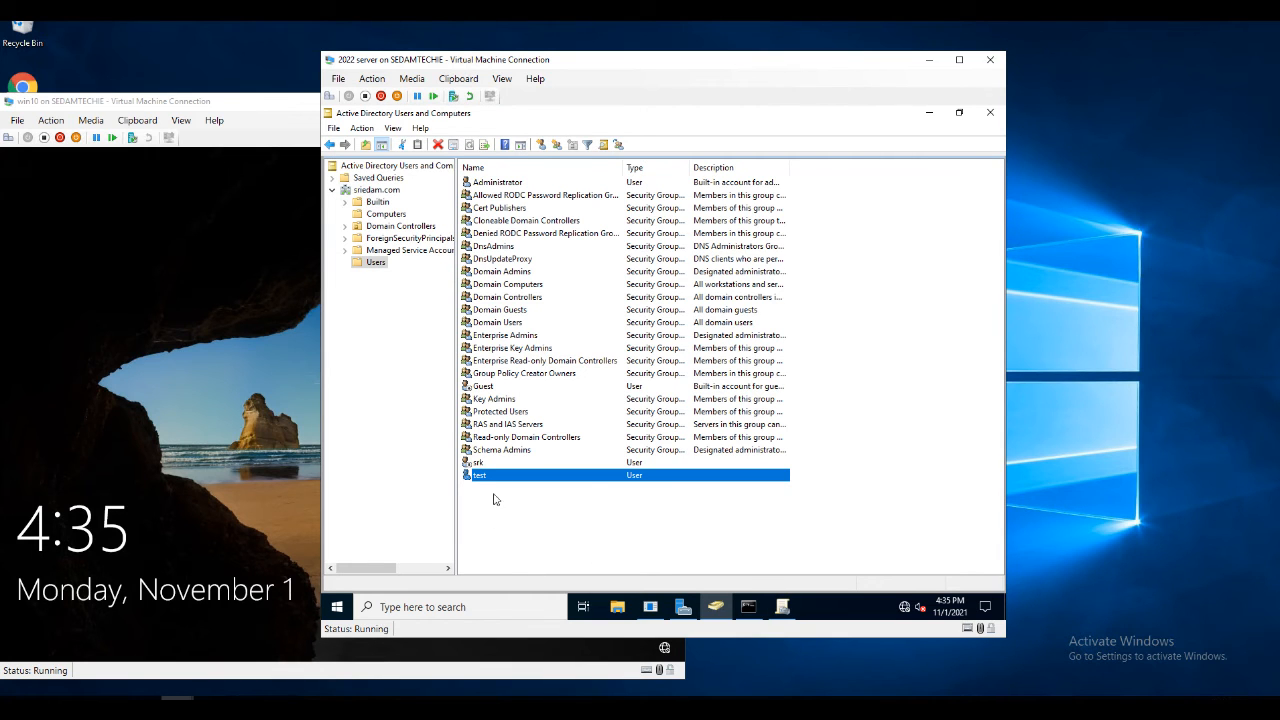
{"action": "left_click", "coordinate": [233, 461]}
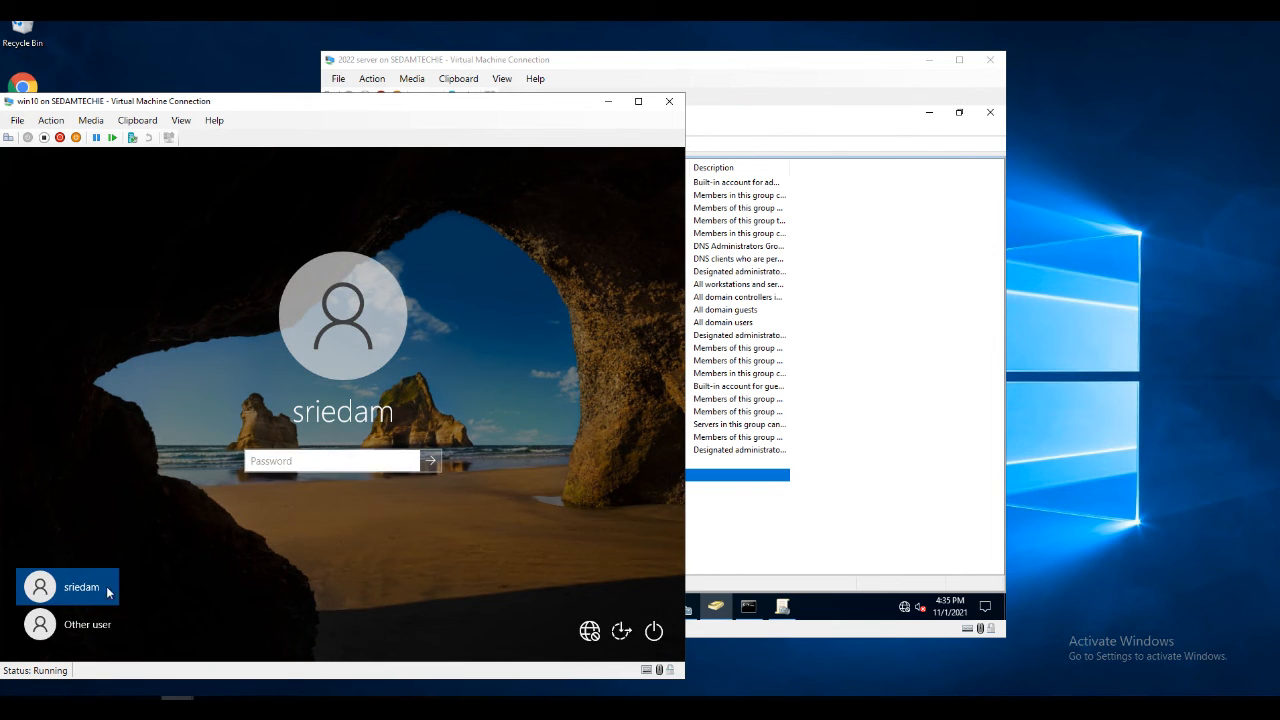
Sign in on the Windows 10 VM as Other user 'test' with its password
{"action": "left_click", "coordinate": [86, 627]}
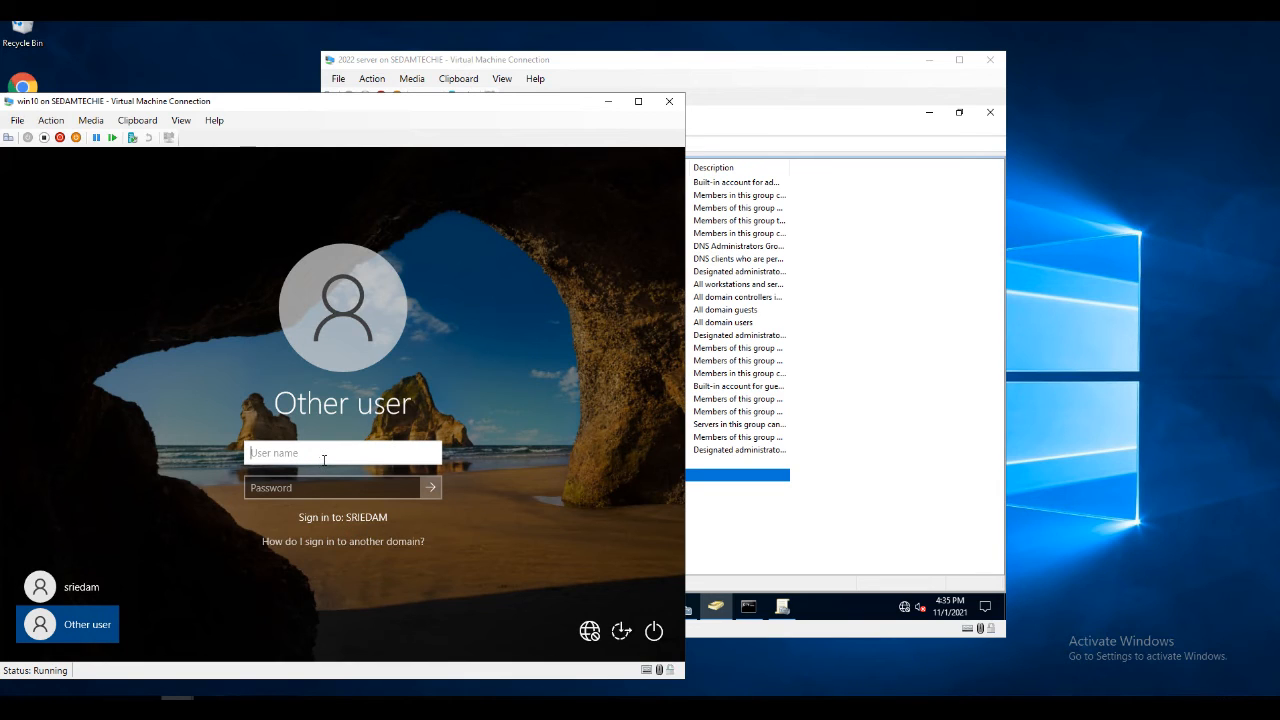
{"action": "type", "text": "test1"}
{"action": "key", "text": "Tab"}
{"action": "type", "text": "••••"}
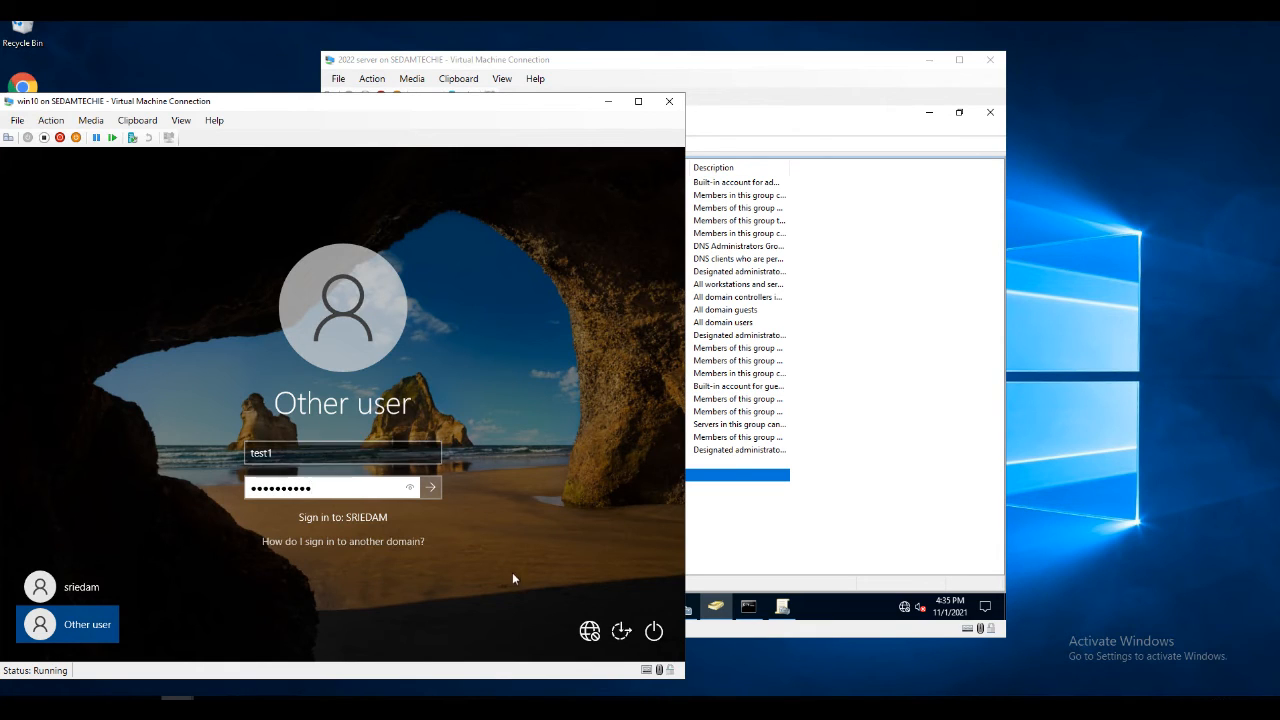
{"action": "left_click", "coordinate": [429, 488]}
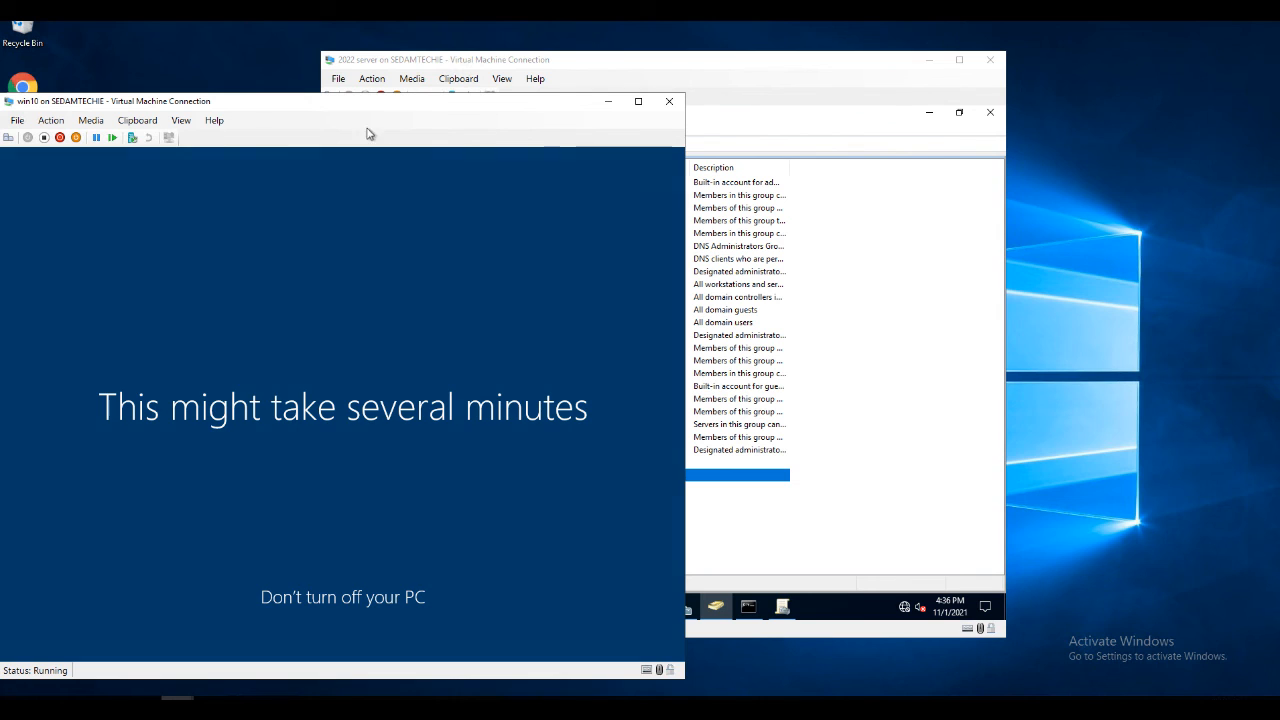
Move the Windows 10 VM window slightly right while the desktop loads
{"action": "left_click_drag", "start_coordinate": [381, 105], "coordinate": [477, 107]}
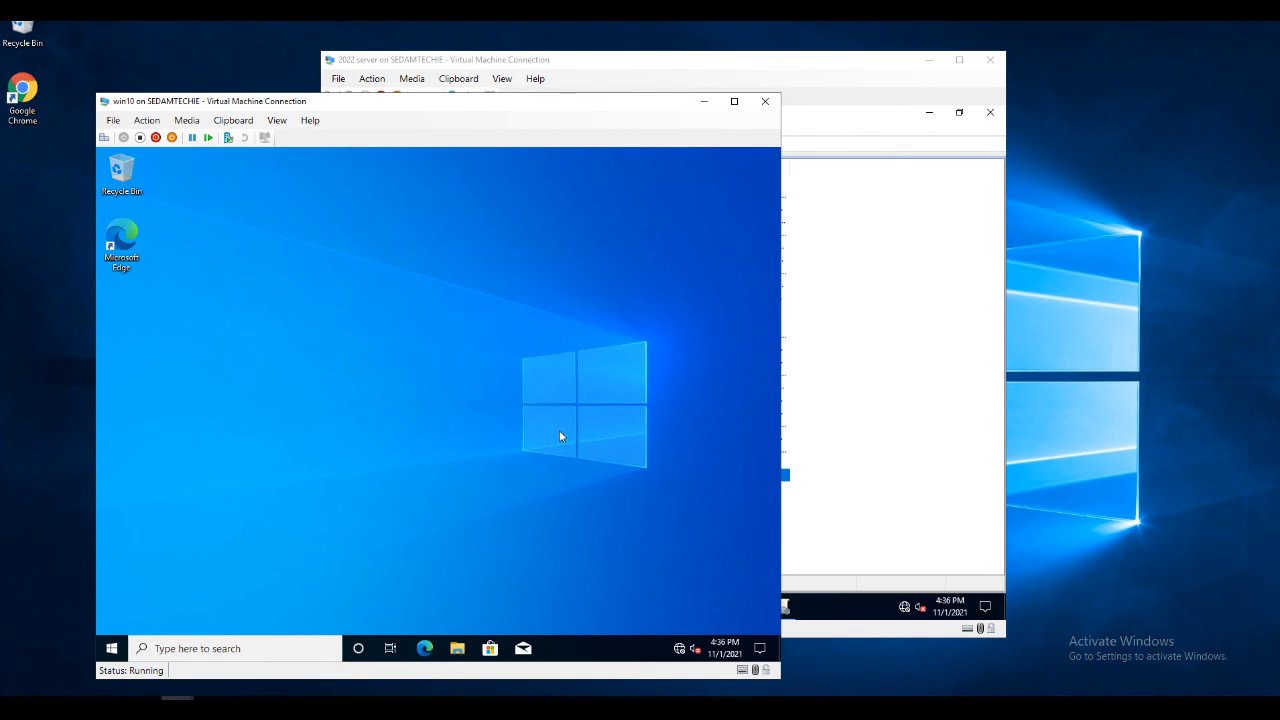
Search 'this pc' in the VM and open This PC's Properties
{"action": "left_click", "coordinate": [222, 649]}
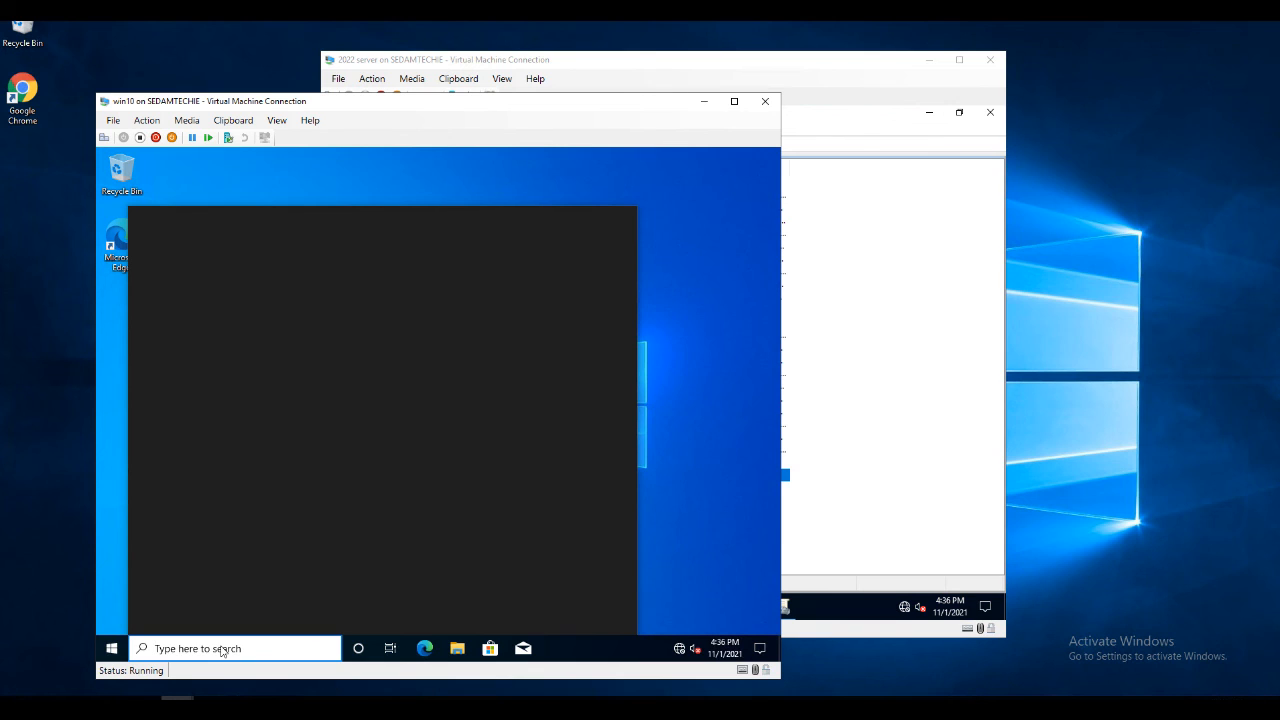
{"action": "type", "text": "this pc"}
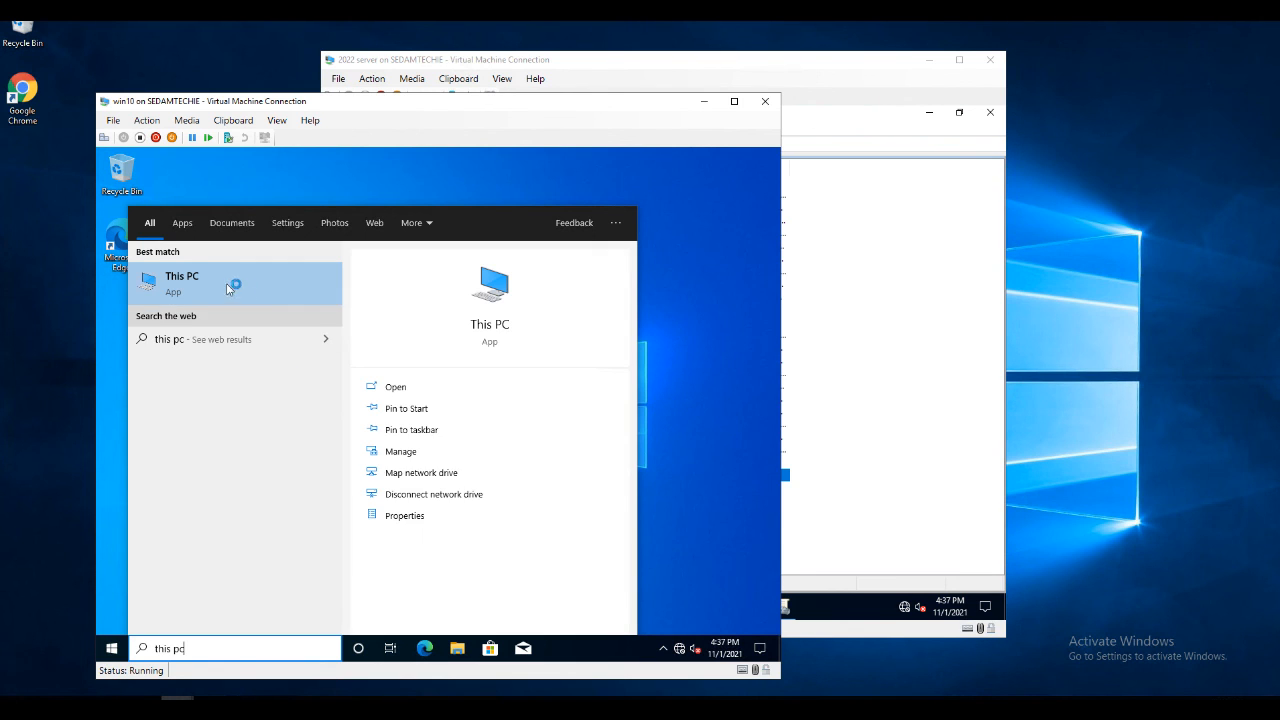
{"action": "left_click", "coordinate": [420, 515]}
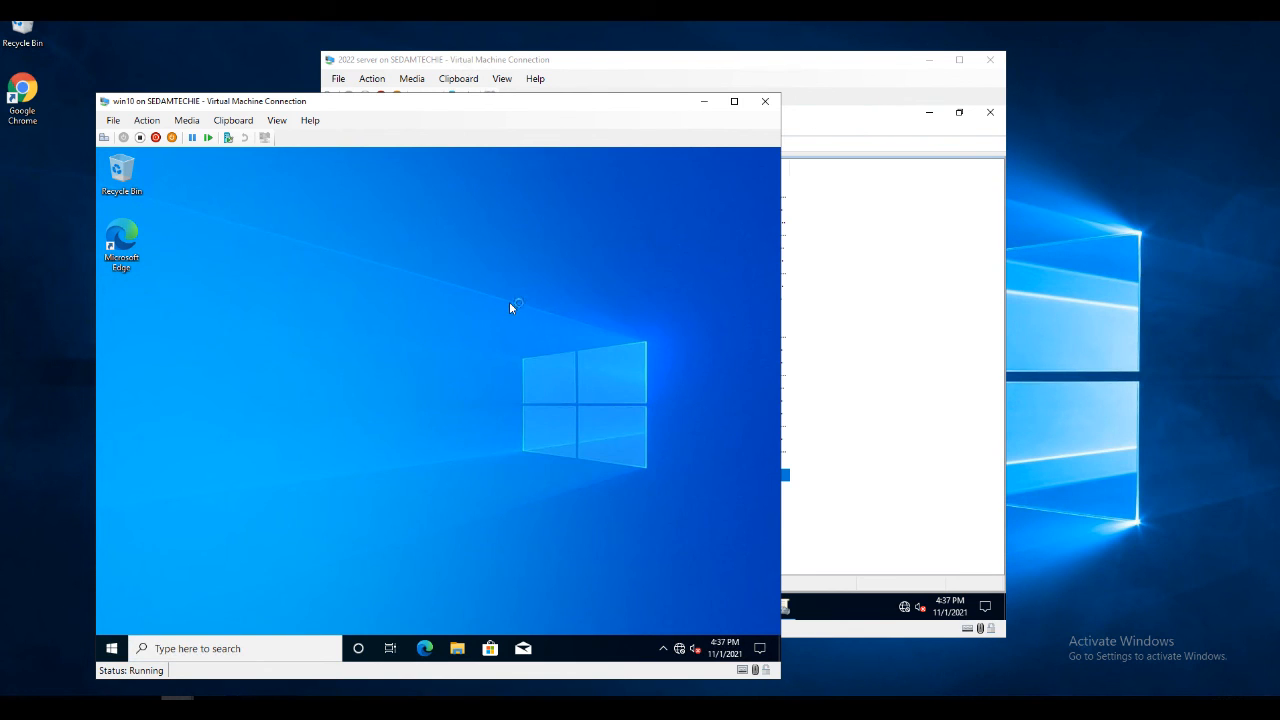